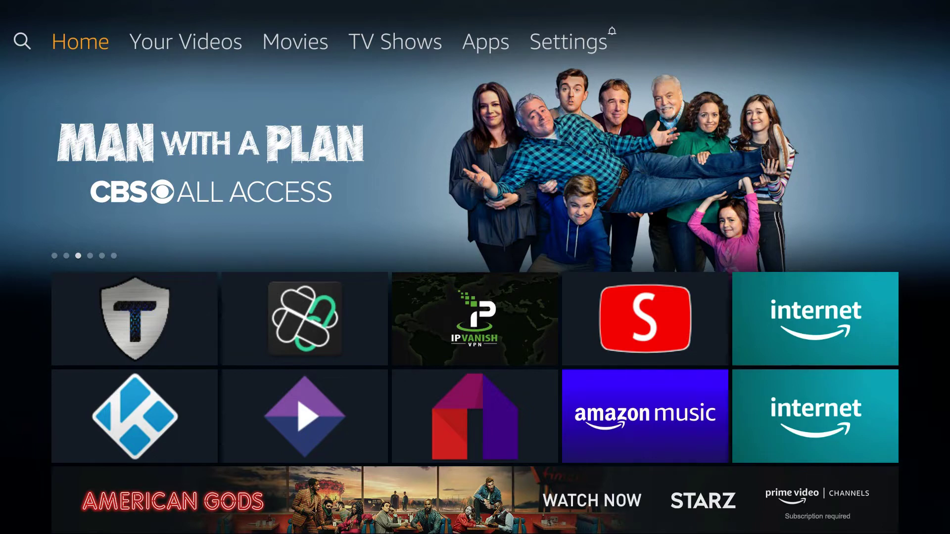
Launch IPVanish VPN from the Recent apps row to check the connection, then return home.
{"action": "key", "text": "Down"}
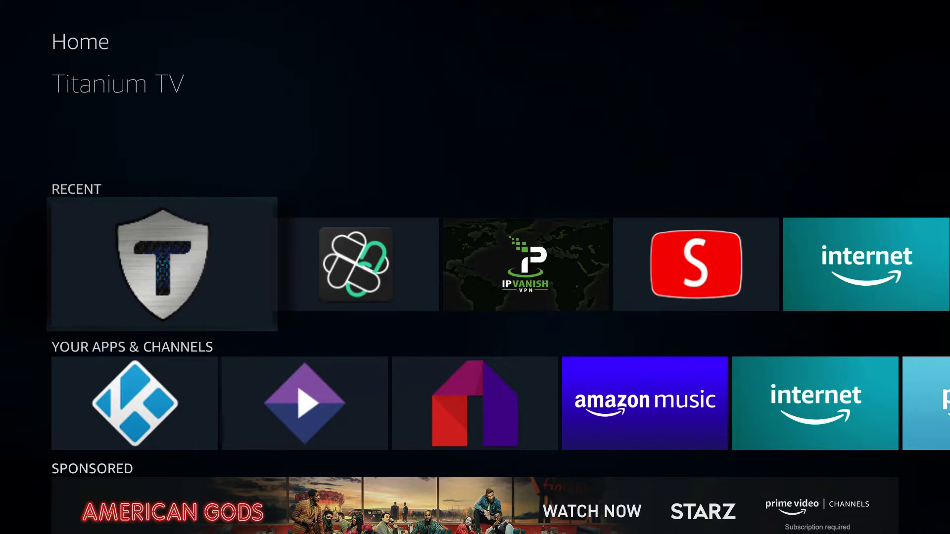
{"action": "key", "text": "Right"}
{"action": "key", "text": "Left"}
{"action": "key", "text": "Right"}
{"action": "key", "text": "Right"}
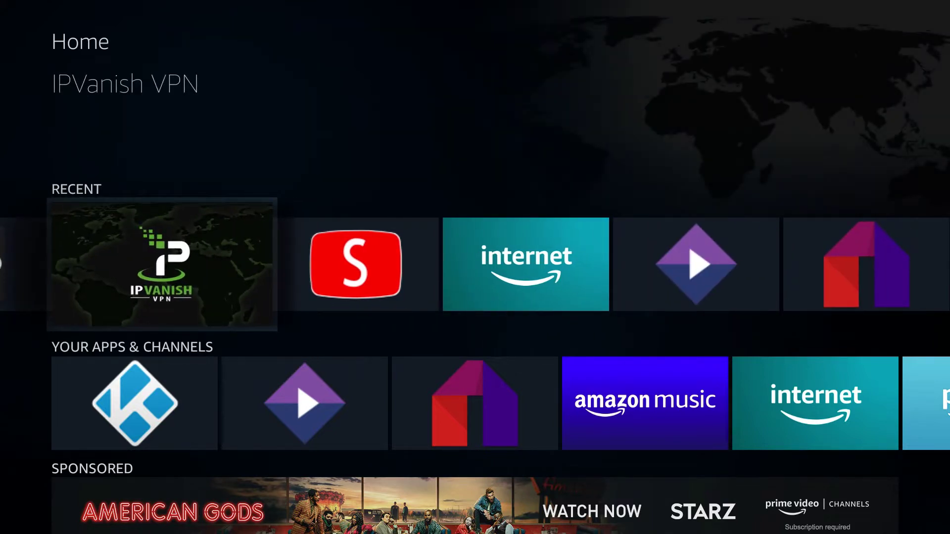
{"action": "key", "text": "Return"}
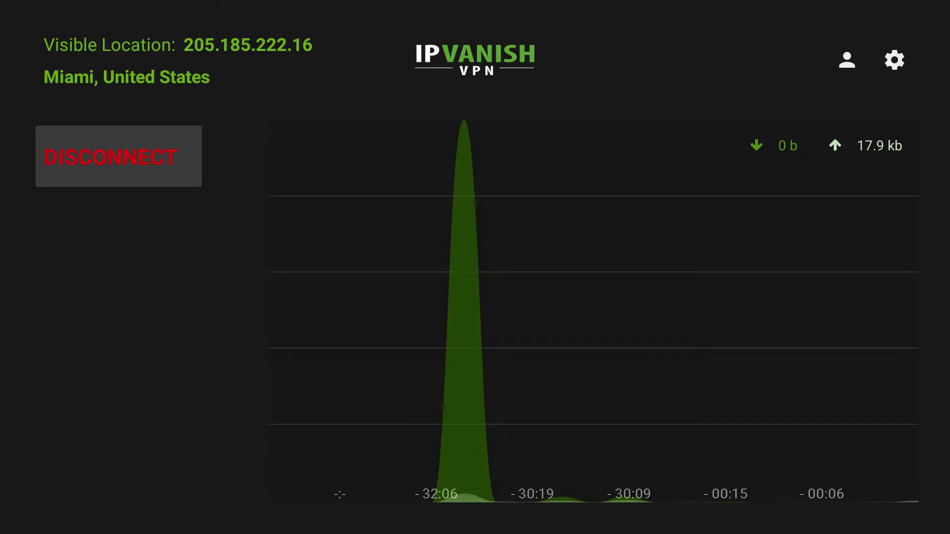
{"action": "key", "text": "Home"}
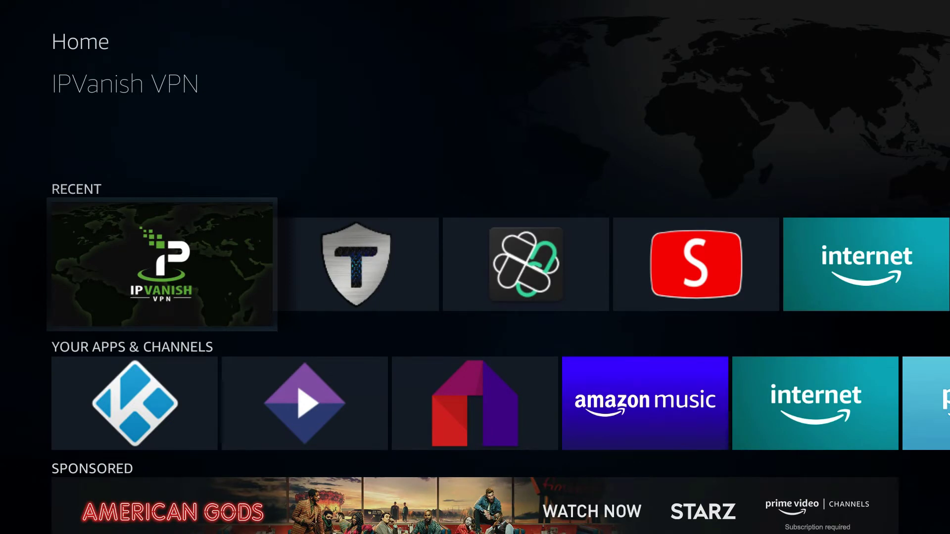
Open Filelinked from Recent apps and submit the KodiAmerica.com App Vault store code.
{"action": "key", "text": "Right"}
{"action": "key", "text": "Left"}
{"action": "key", "text": "Right"}
{"action": "key", "text": "Right"}
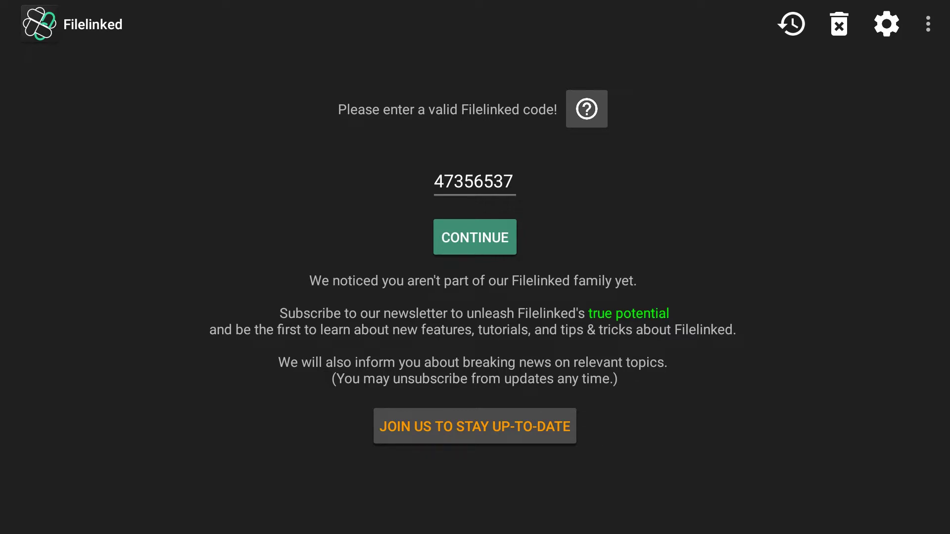
{"action": "key", "text": "Return"}
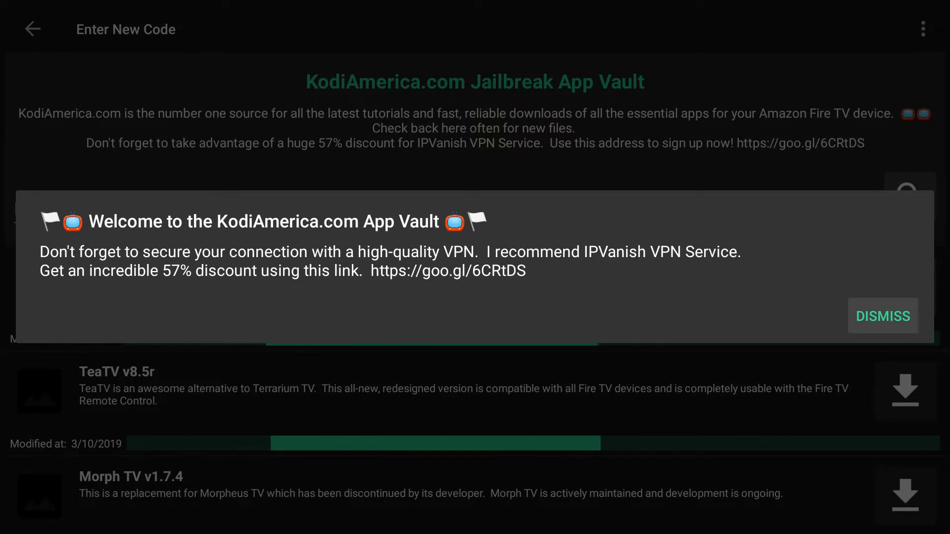
Dismiss the store's welcome message and start downloading Titanium TV v2.0.13 from the app list.
{"action": "key", "text": "Return"}
{"action": "key", "text": "Down"}
{"action": "key", "text": "Down"}
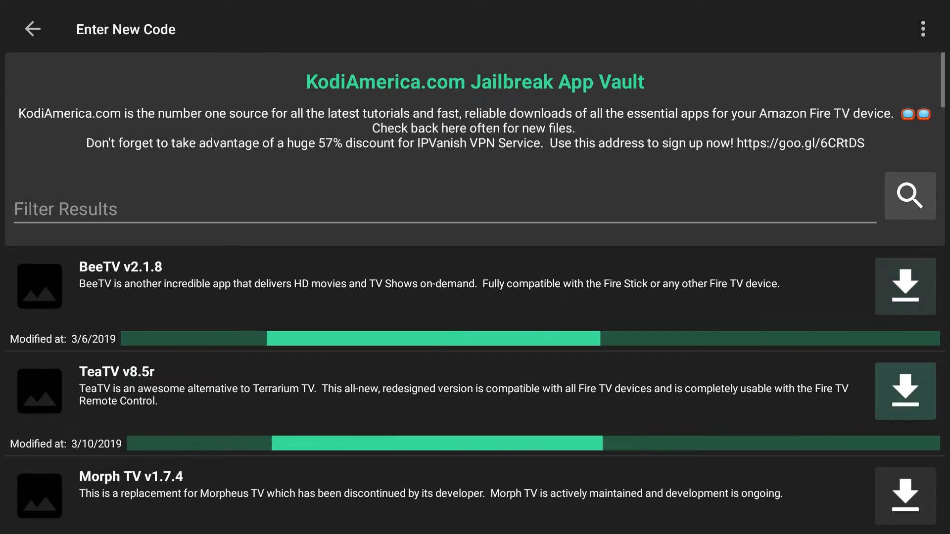
{"action": "key", "text": "Down"}
{"action": "key", "text": "Down"}
{"action": "key", "text": "Down"}
{"action": "key", "text": "Down"}
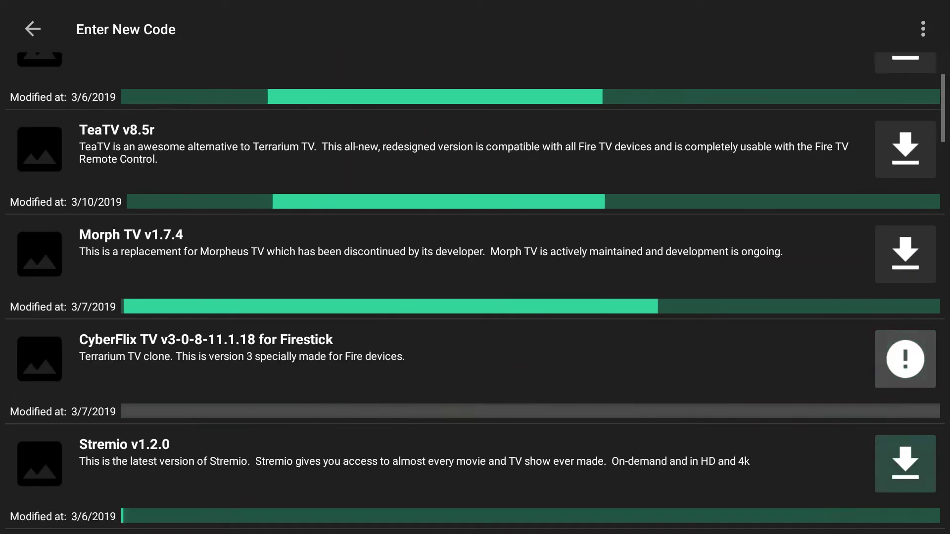
{"action": "key", "text": "Down"}
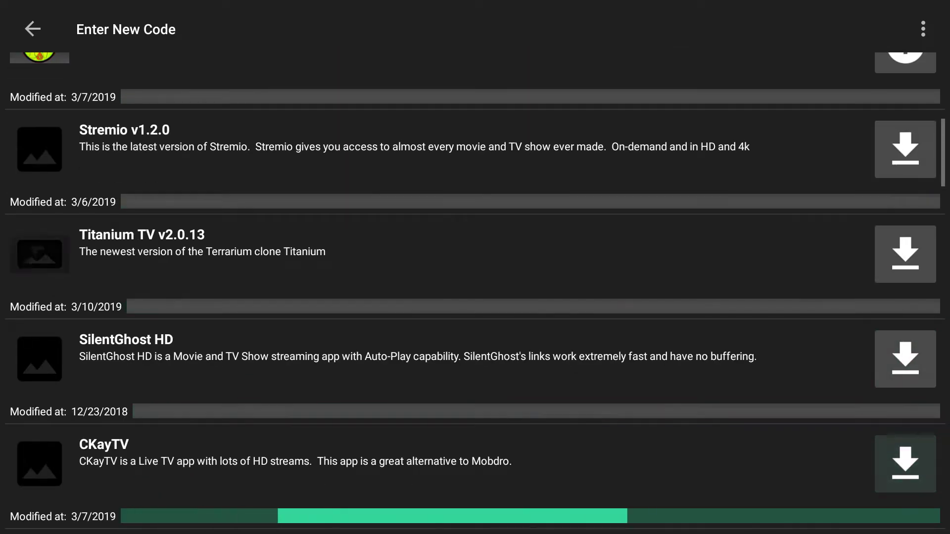
{"action": "key", "text": "Down"}
{"action": "key", "text": "Up"}
{"action": "key", "text": "Up"}
{"action": "key", "text": "Up"}
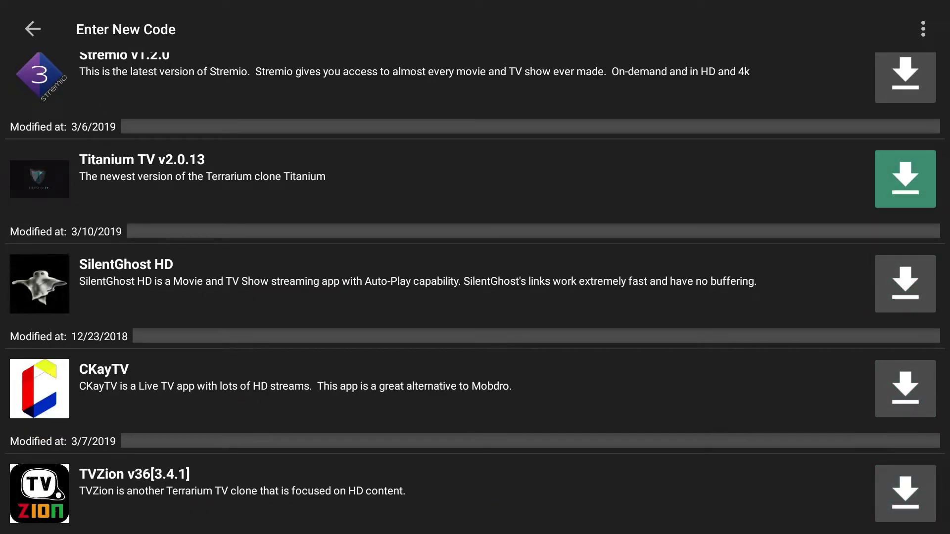
{"action": "key", "text": "Down"}
{"action": "key", "text": "Down"}
{"action": "key", "text": "Up"}
{"action": "key", "text": "Up"}
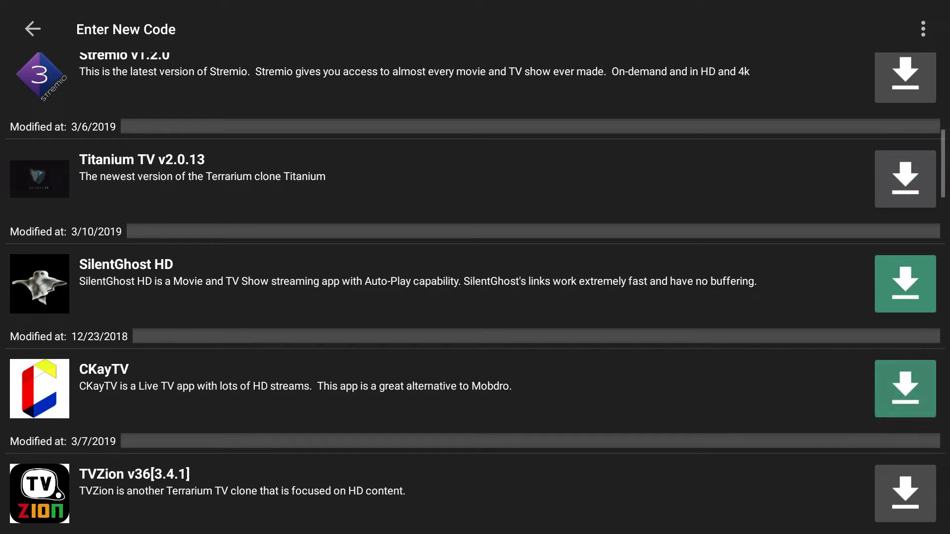
{"action": "key", "text": "Down"}
{"action": "key", "text": "Down"}
{"action": "key", "text": "Up"}
{"action": "key", "text": "Up"}
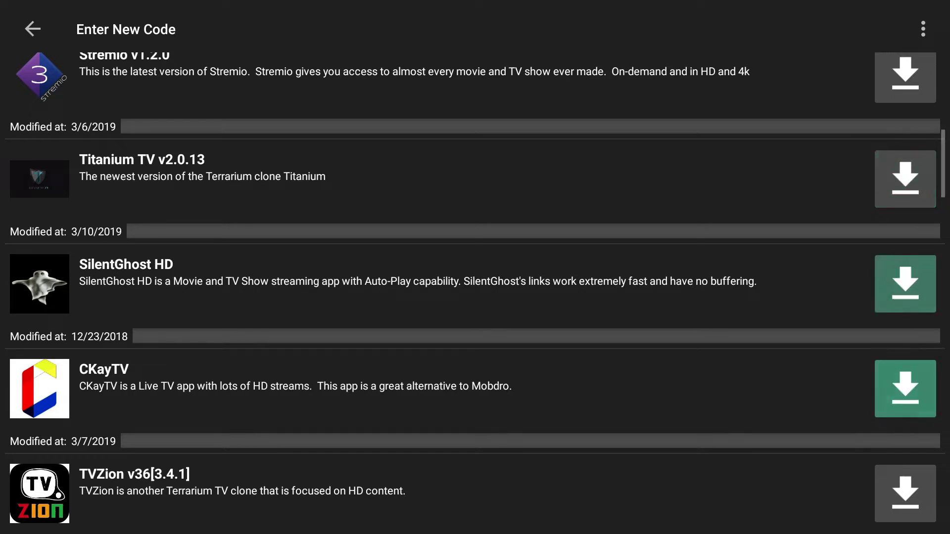
{"action": "key", "text": "Return"}
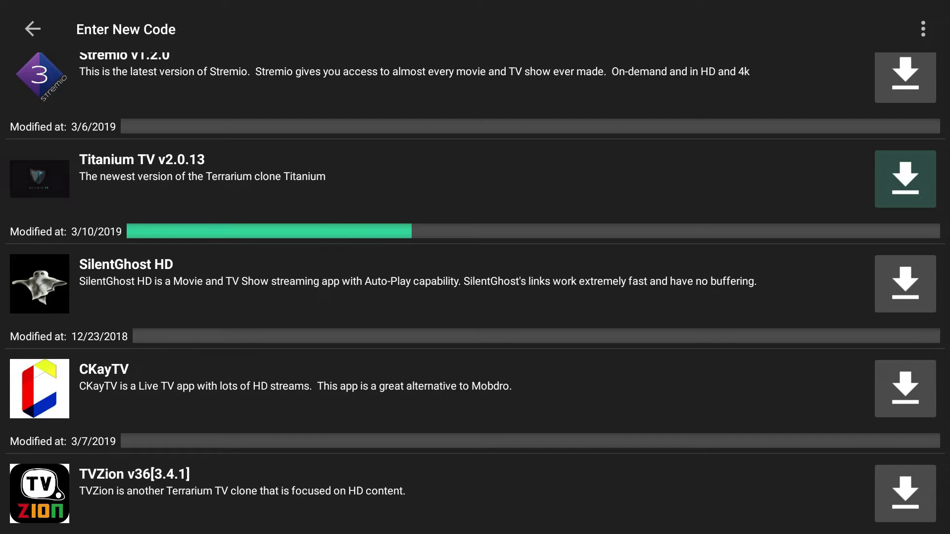
Launch Titanium TV from the home screen's Recent apps and open Settings from its navigation drawer.
{"action": "key", "text": "Home"}
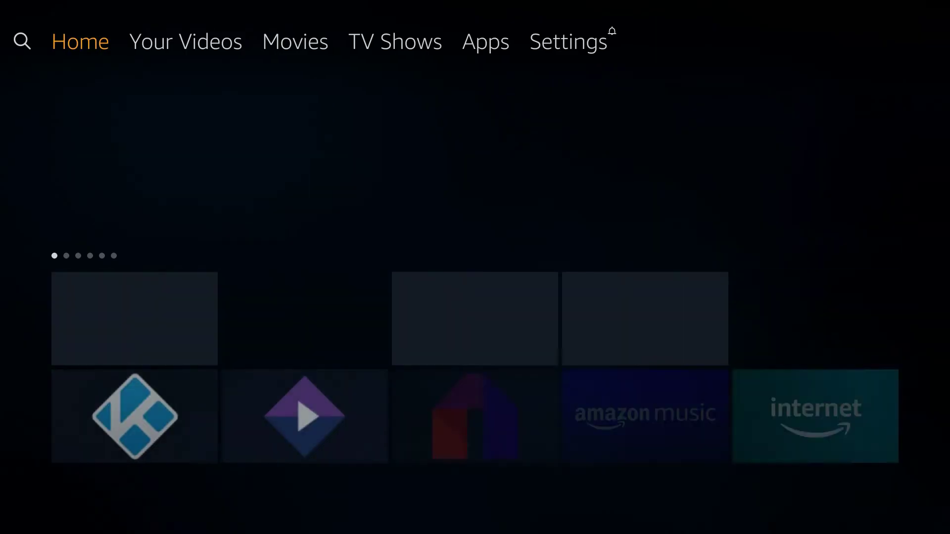
{"action": "key", "text": "Right"}
{"action": "key", "text": "Right"}
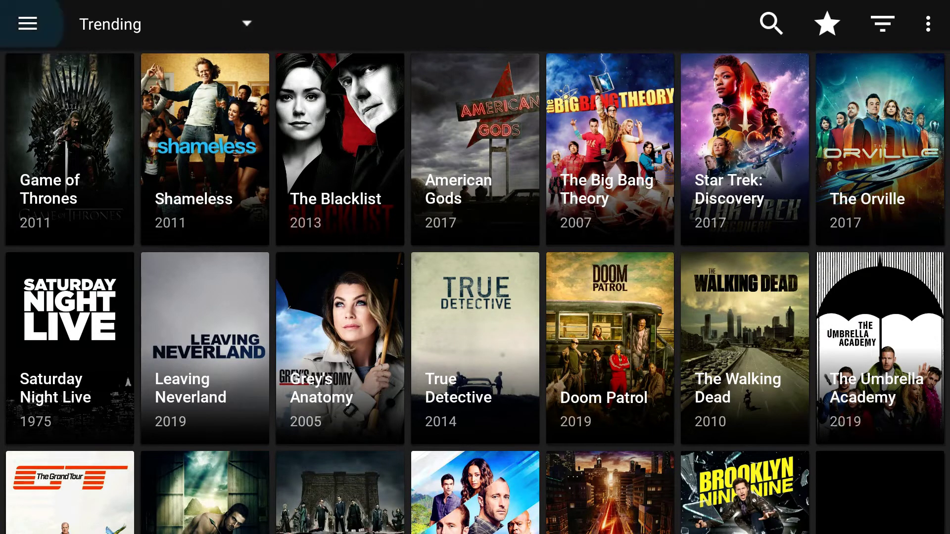
{"action": "key", "text": "Return"}
{"action": "key", "text": "Down"}
{"action": "key", "text": "Down"}
{"action": "key", "text": "Down"}
{"action": "key", "text": "Down"}
{"action": "key", "text": "Down"}
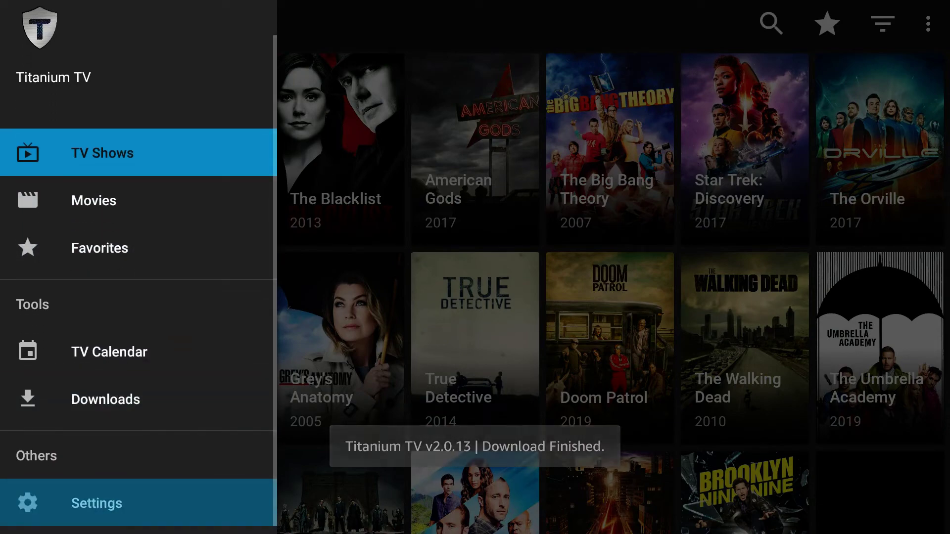
{"action": "key", "text": "Return"}
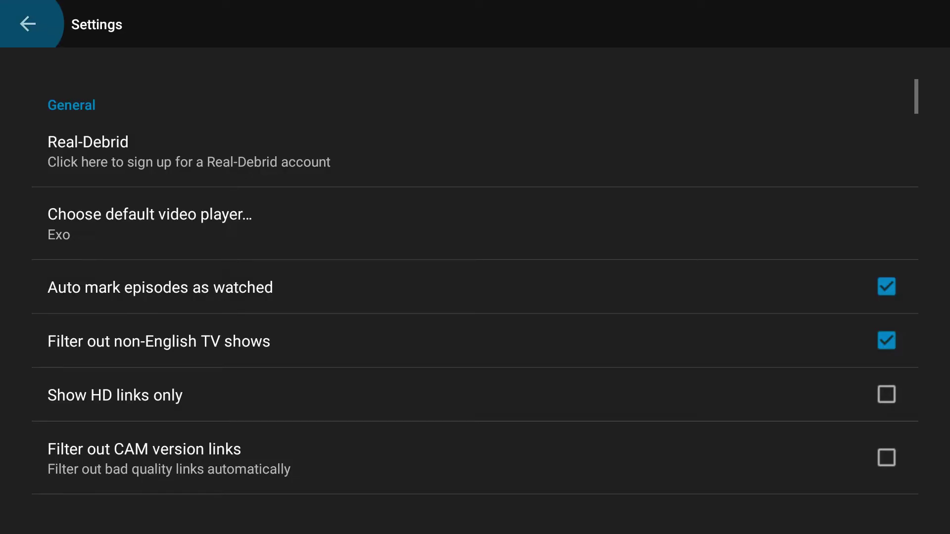
Make MX Player the default video player.
{"action": "key", "text": "Down"}
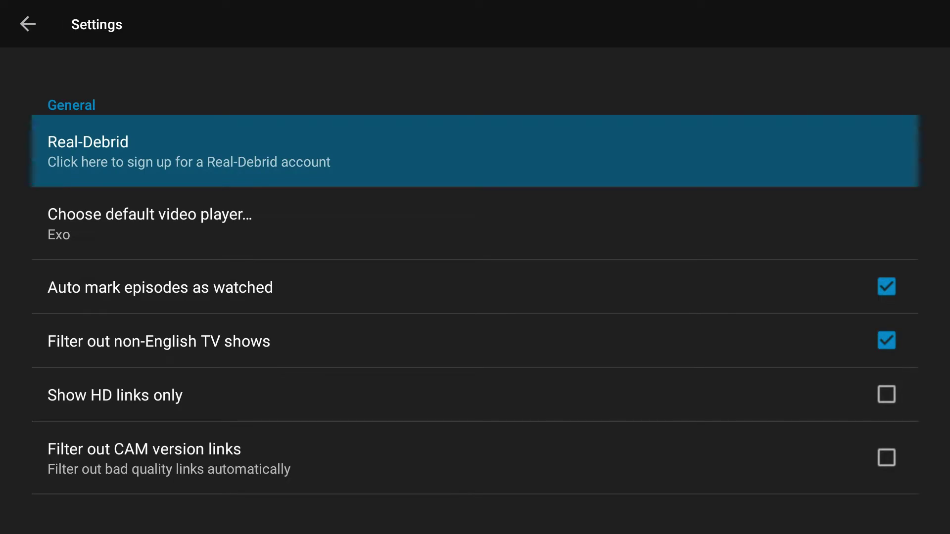
{"action": "key", "text": "Down"}
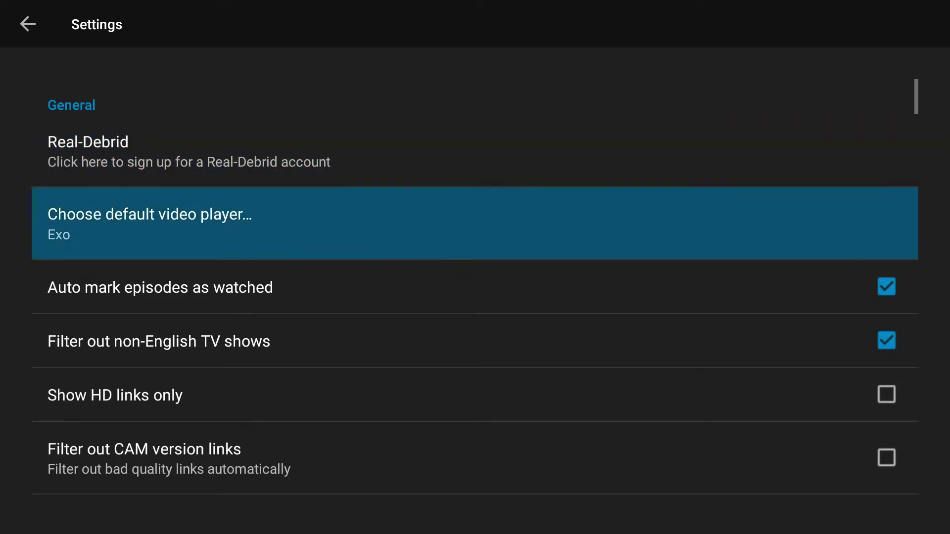
{"action": "key", "text": "Return"}
{"action": "key", "text": "Down"}
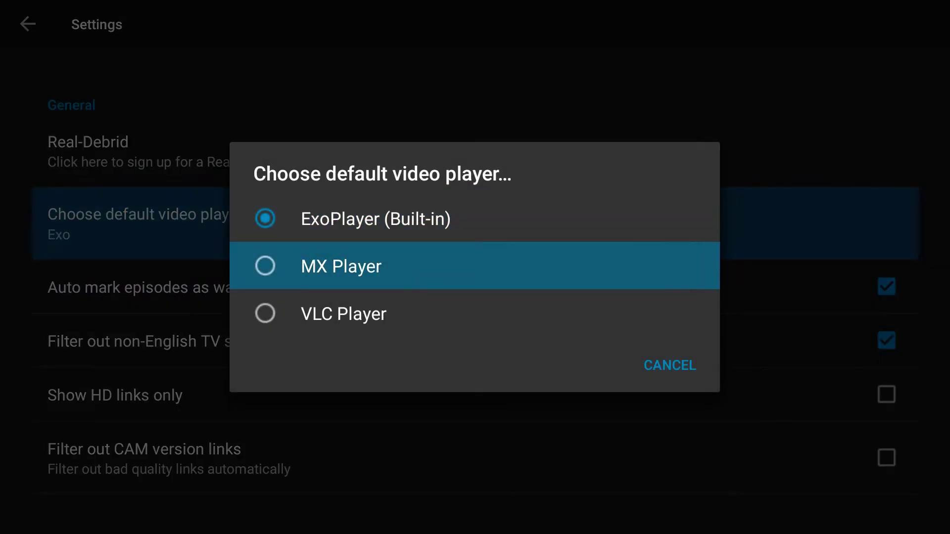
{"action": "key", "text": "Return"}
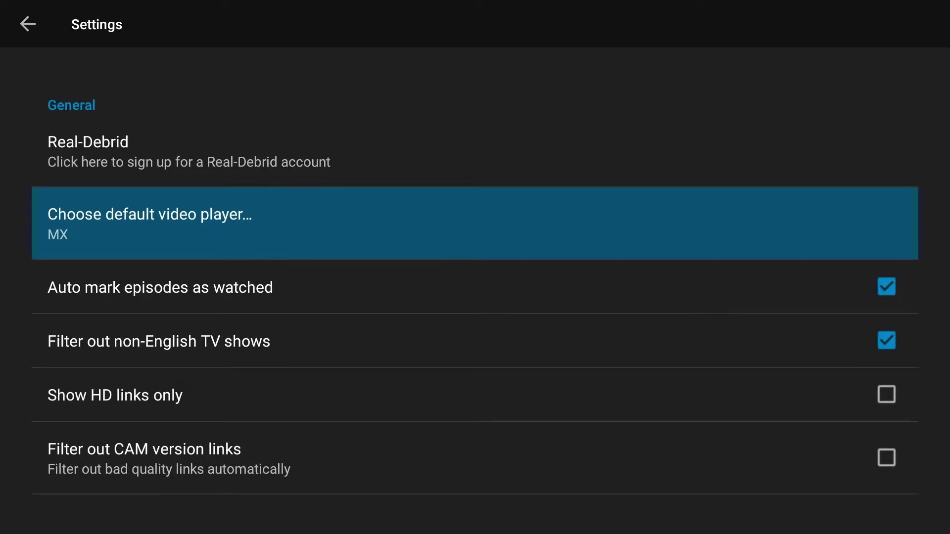
Toggle the non-English TV show filter and look over the HD-only and CAM link filters.
{"action": "key", "text": "Down"}
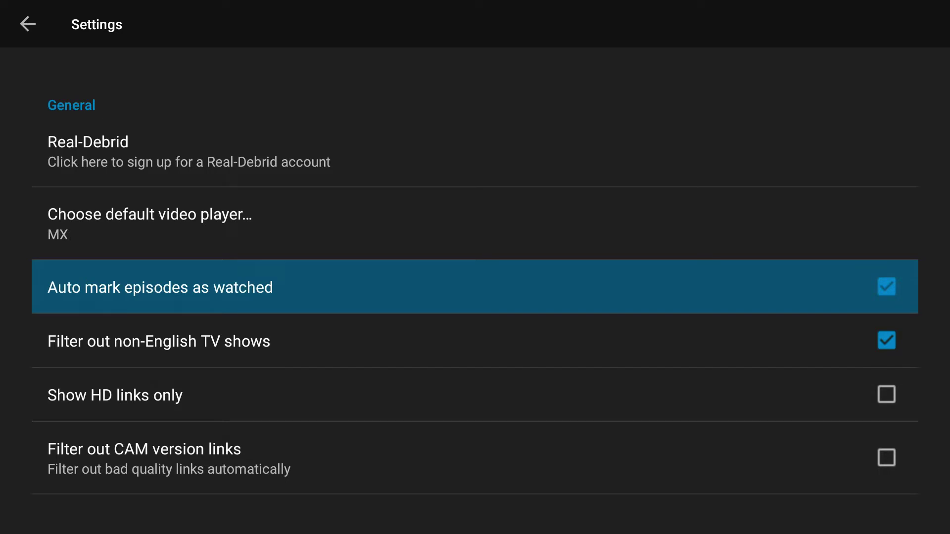
{"action": "key", "text": "Down"}
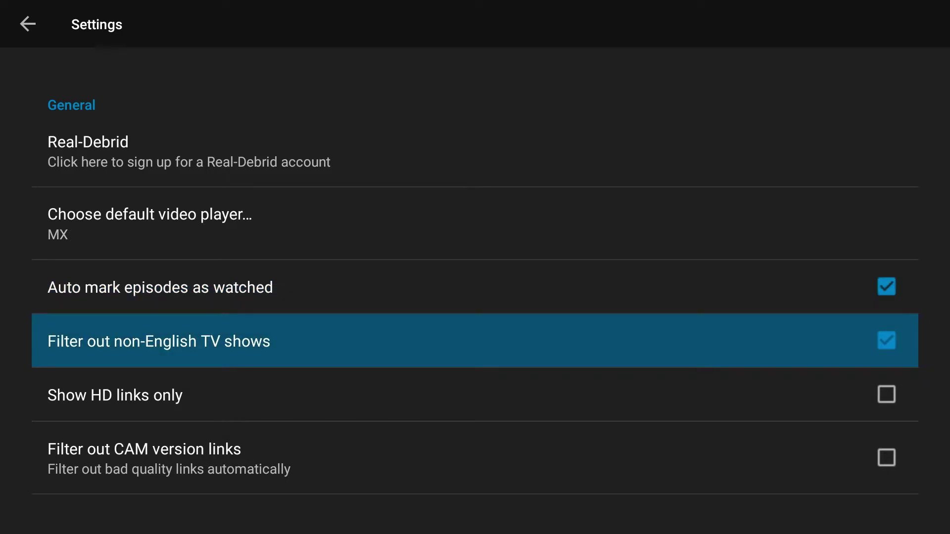
{"action": "key", "text": "Return"}
{"action": "key", "text": "Return"}
{"action": "key", "text": "Return"}
{"action": "key", "text": "Return"}
{"action": "key", "text": "Down"}
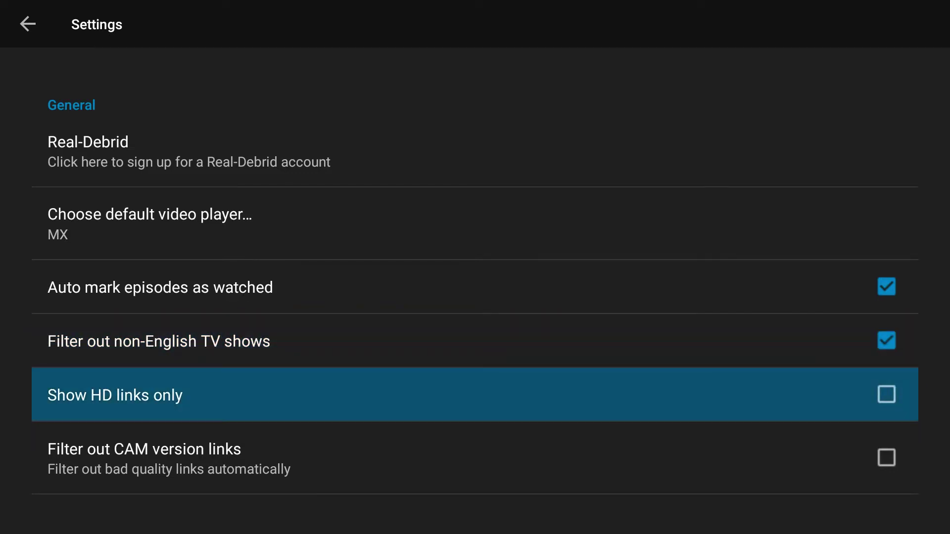
{"action": "key", "text": "Down"}
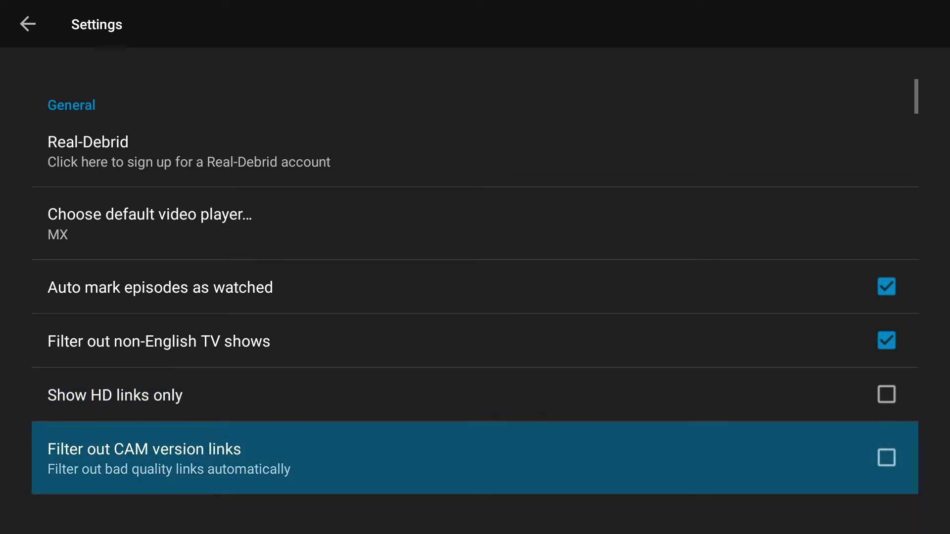
{"action": "key", "text": "Up"}
{"action": "key", "text": "Down"}
{"action": "key", "text": "Down"}
{"action": "key", "text": "Down"}
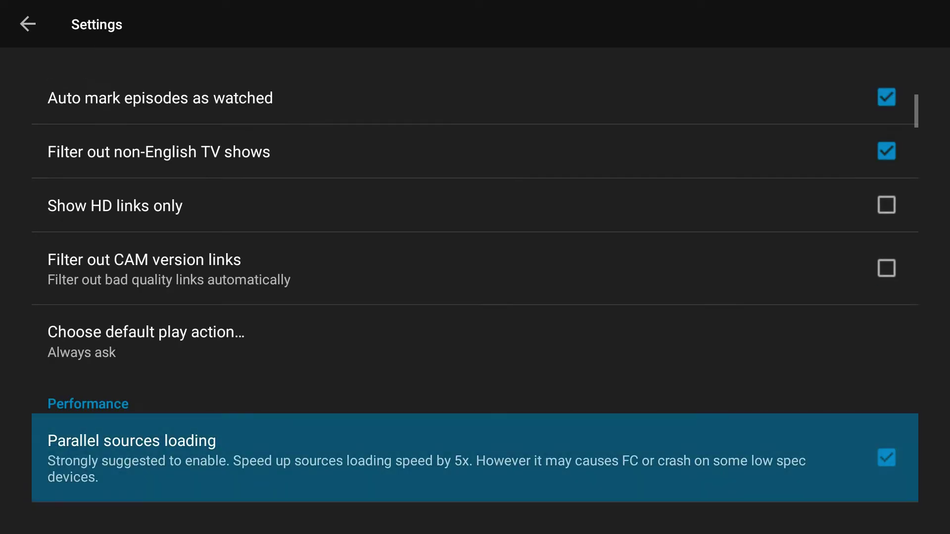
{"action": "key", "text": "Up"}
{"action": "key", "text": "Up"}
{"action": "key", "text": "Down"}
{"action": "key", "text": "Up"}
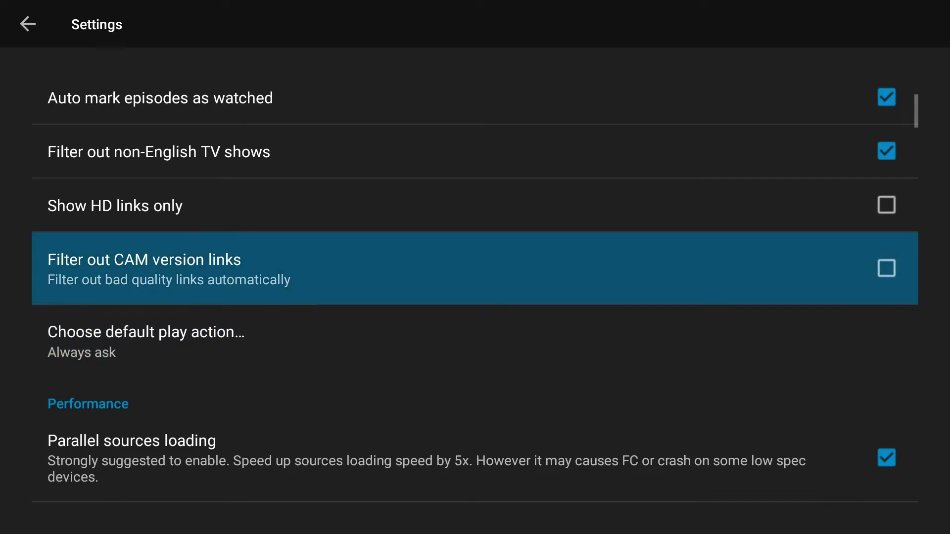
{"action": "key", "text": "Down"}
{"action": "key", "text": "Up"}
{"action": "key", "text": "Down"}
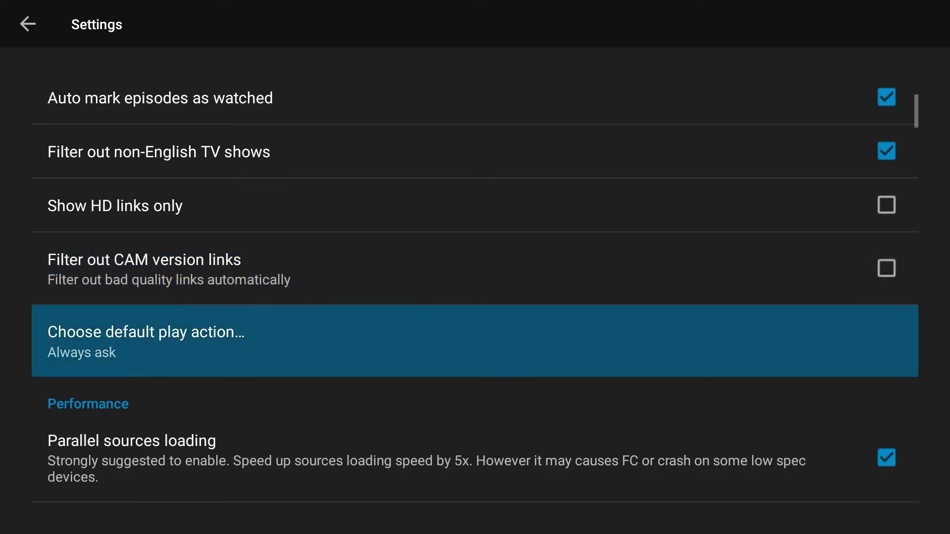
Change Choose default play action from Always ask to Play with subtitles.
{"action": "key", "text": "Return"}
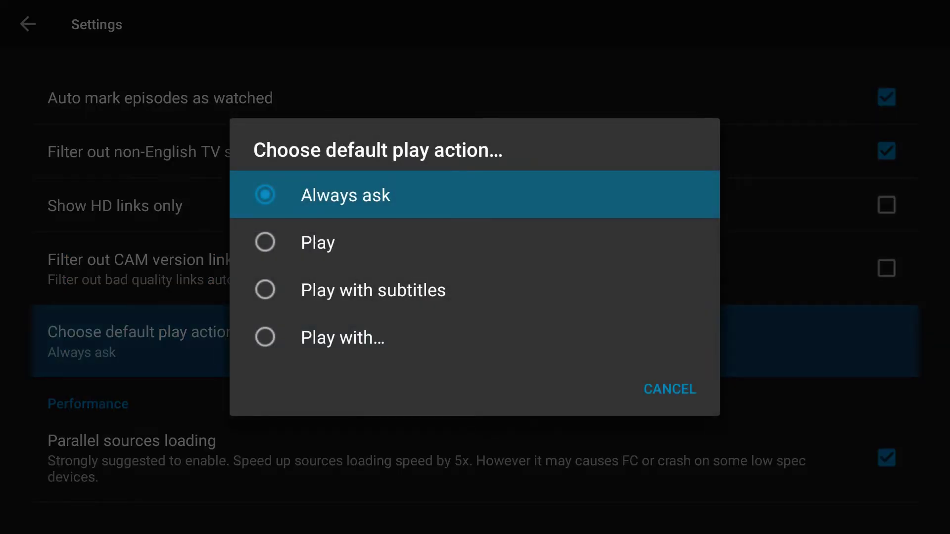
{"action": "key", "text": "Down"}
{"action": "key", "text": "Down"}
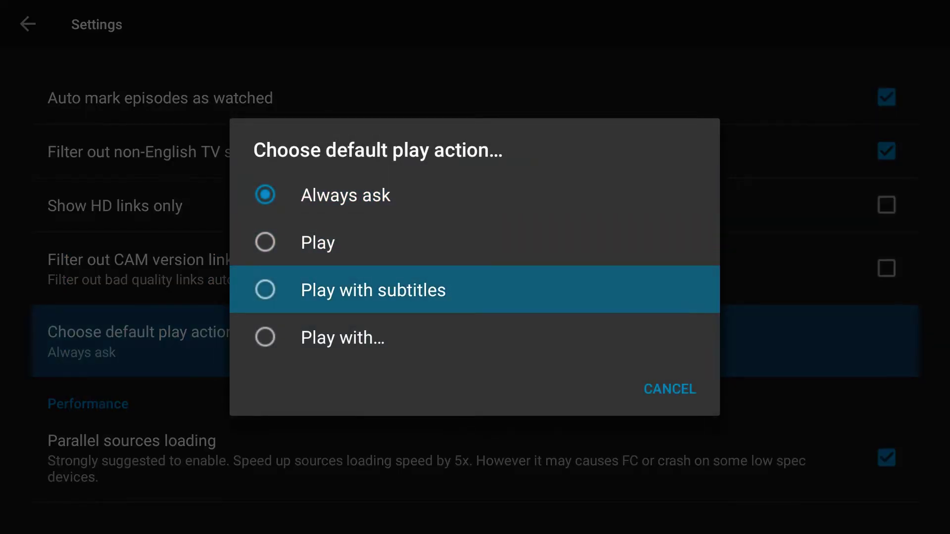
{"action": "key", "text": "Up"}
{"action": "key", "text": "Up"}
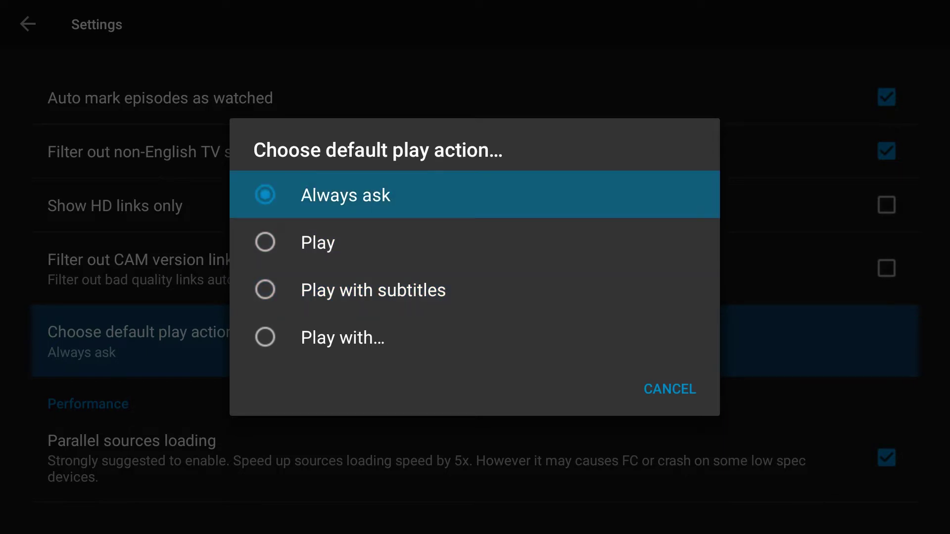
{"action": "key", "text": "Down"}
{"action": "key", "text": "Down"}
{"action": "key", "text": "Return"}
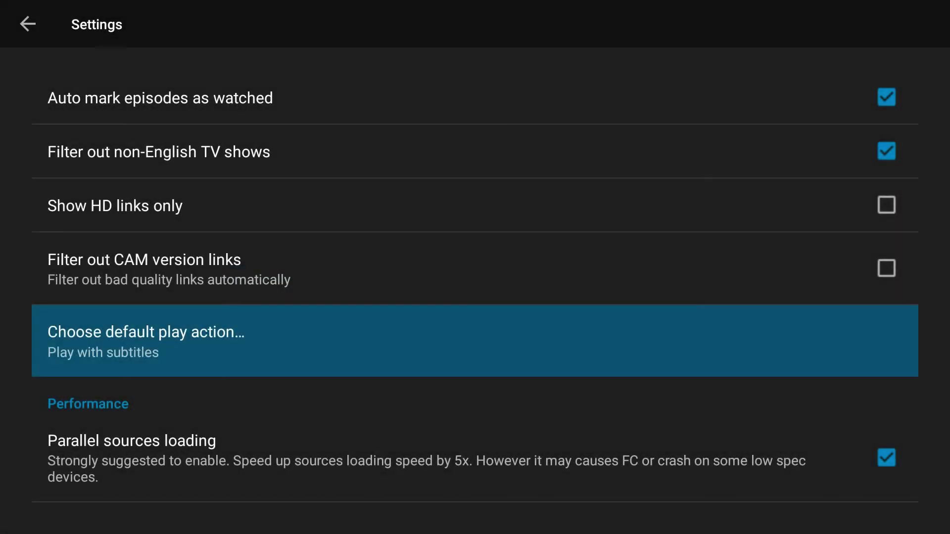
{"action": "key", "text": "Down"}
{"action": "key", "text": "Down"}
{"action": "key", "text": "Down"}
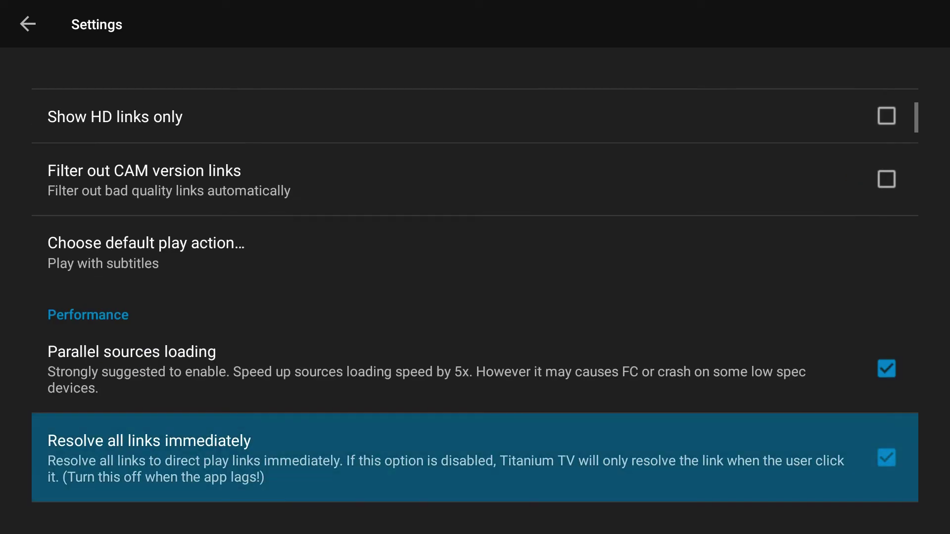
Scroll through the performance, notification and Trakt.tv settings down to the playback section.
{"action": "key", "text": "Up"}
{"action": "key", "text": "Up"}
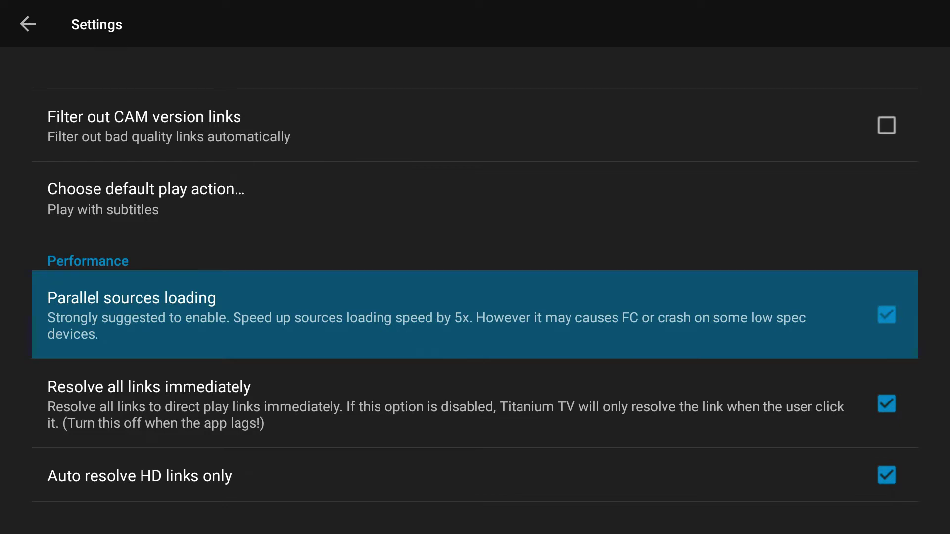
{"action": "key", "text": "Down"}
{"action": "key", "text": "Down"}
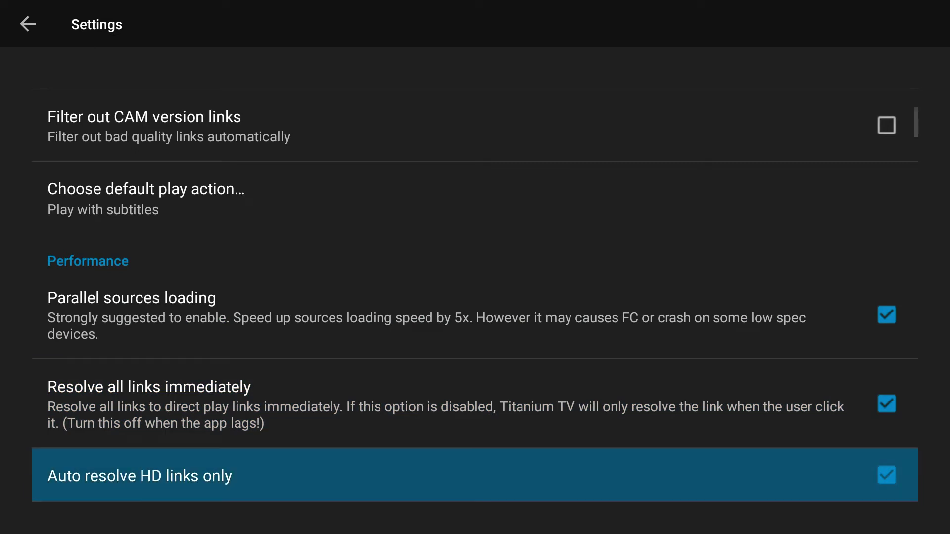
{"action": "key", "text": "Down"}
{"action": "key", "text": "Down"}
{"action": "key", "text": "Down"}
{"action": "key", "text": "Down"}
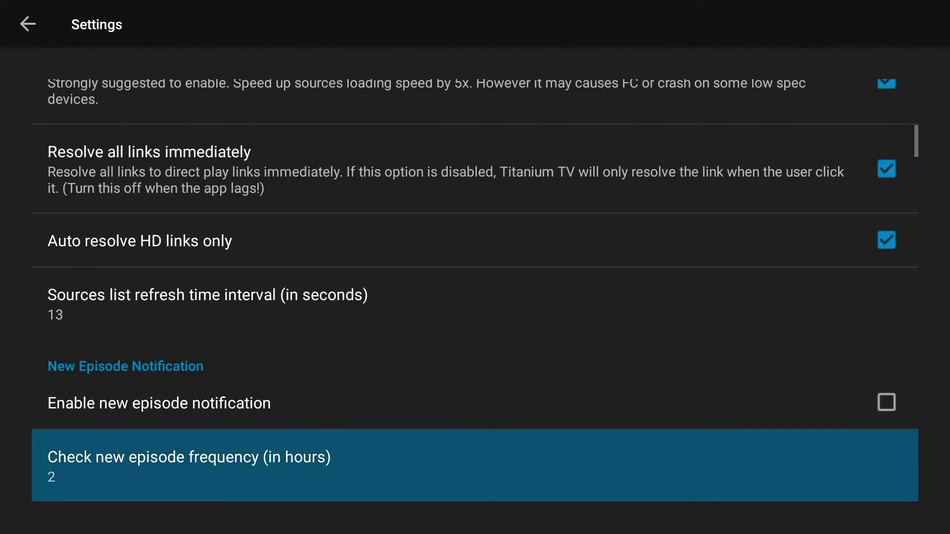
{"action": "key", "text": "Down"}
{"action": "key", "text": "Up"}
{"action": "key", "text": "Up"}
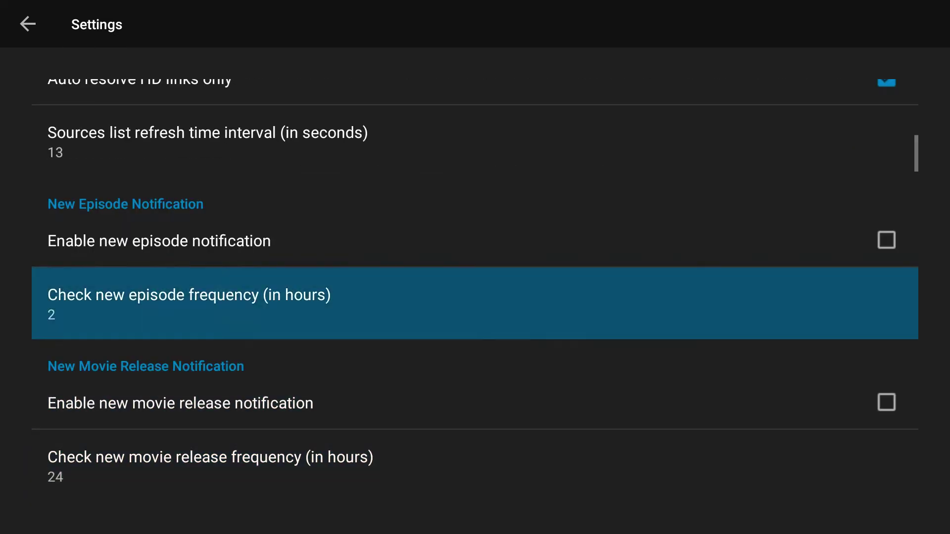
{"action": "key", "text": "Down"}
{"action": "key", "text": "Down"}
{"action": "key", "text": "Down"}
{"action": "key", "text": "Down"}
{"action": "key", "text": "Down"}
{"action": "key", "text": "Down"}
{"action": "key", "text": "Down"}
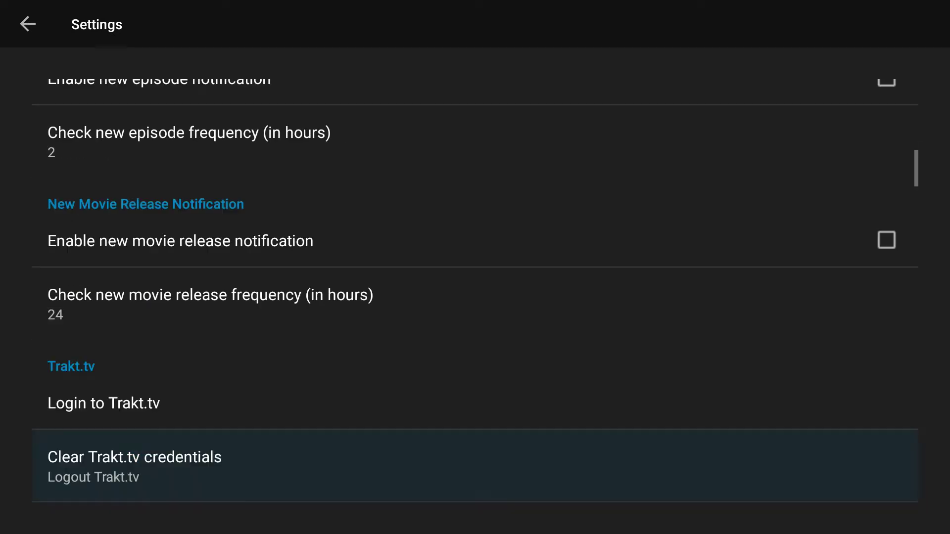
{"action": "key", "text": "Down"}
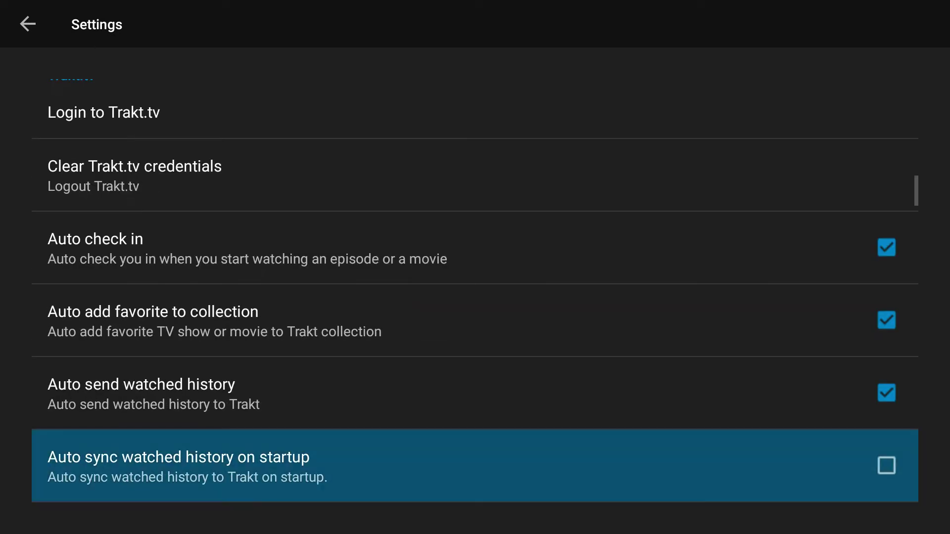
{"action": "key", "text": "Up"}
{"action": "key", "text": "Up"}
{"action": "key", "text": "Up"}
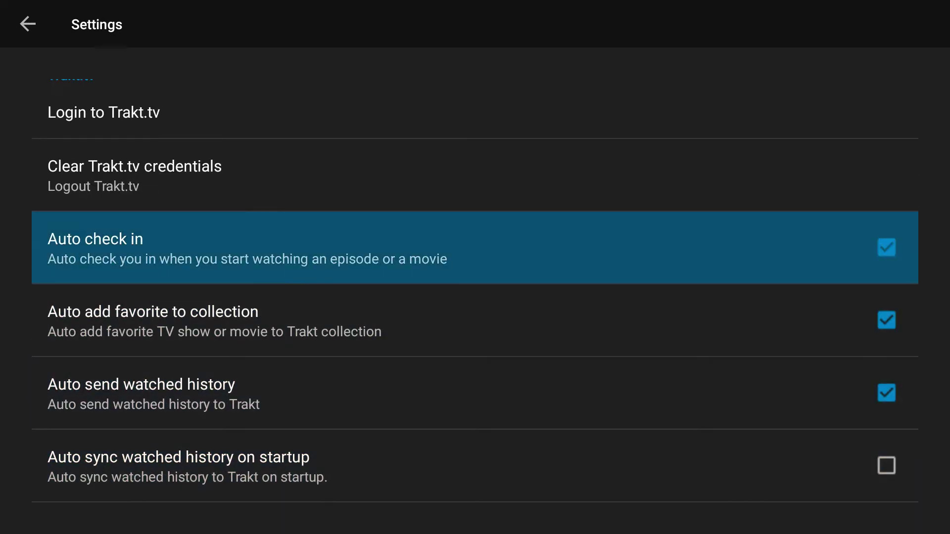
{"action": "key", "text": "Up"}
{"action": "key", "text": "Up"}
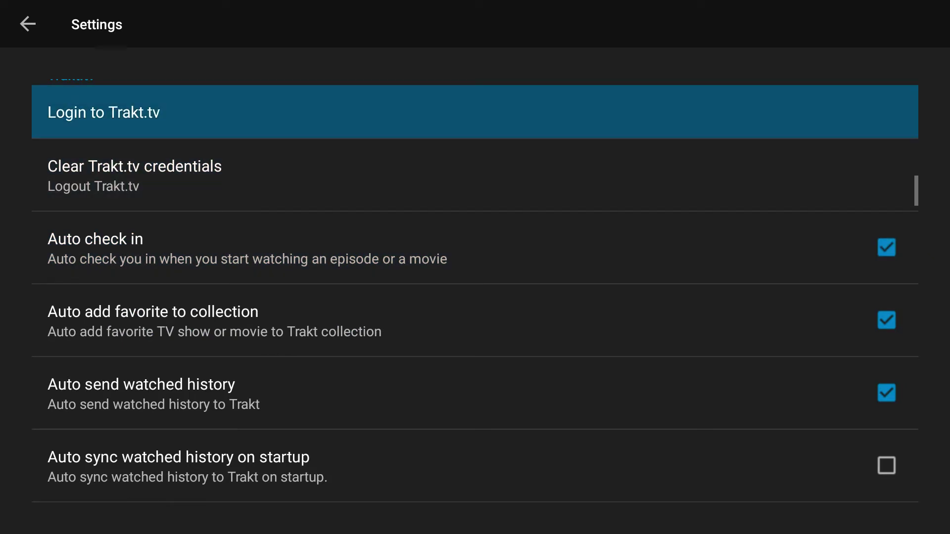
{"action": "key", "text": "Down"}
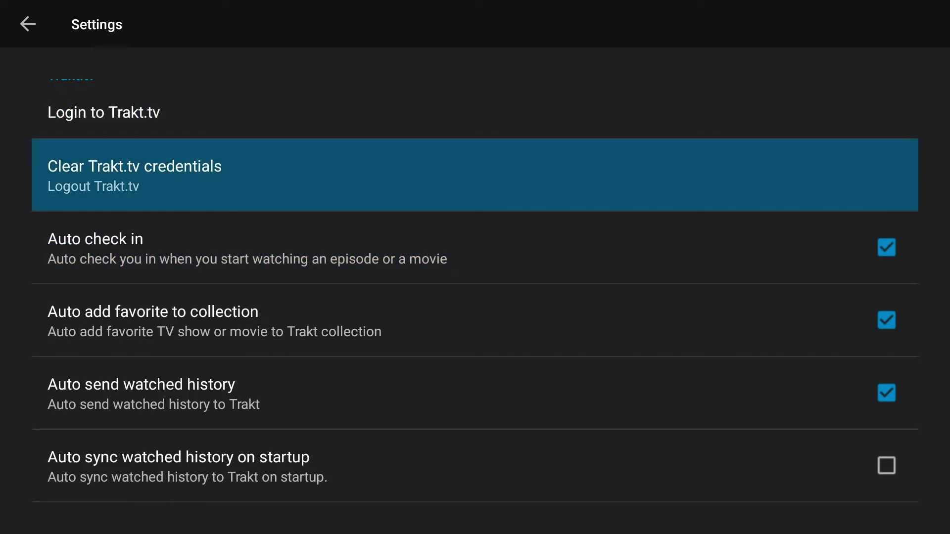
{"action": "key", "text": "Down"}
{"action": "key", "text": "Up"}
{"action": "key", "text": "Down"}
{"action": "key", "text": "Down"}
{"action": "key", "text": "Down"}
{"action": "key", "text": "Down"}
{"action": "key", "text": "Down"}
{"action": "key", "text": "Down"}
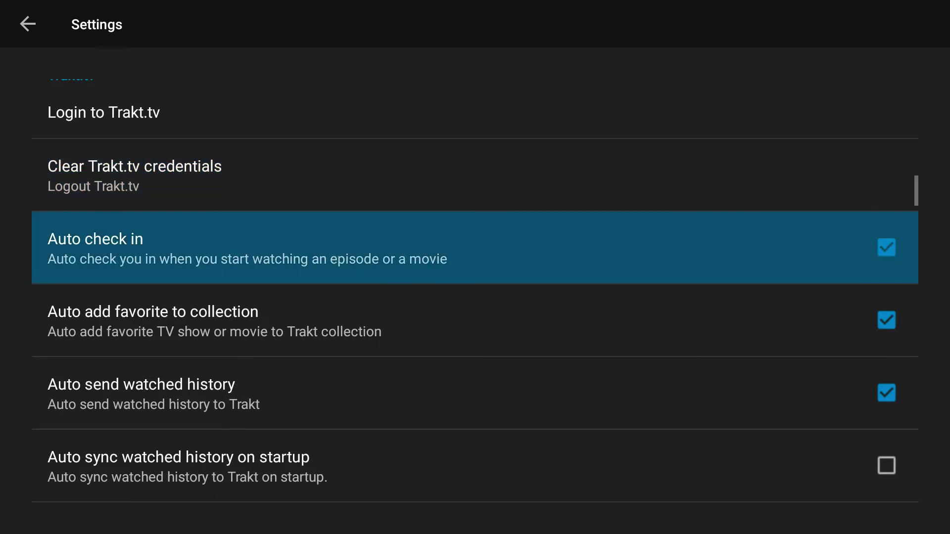
Switch Choose default navigation from TV Shows to Movies.
{"action": "key", "text": "Down"}
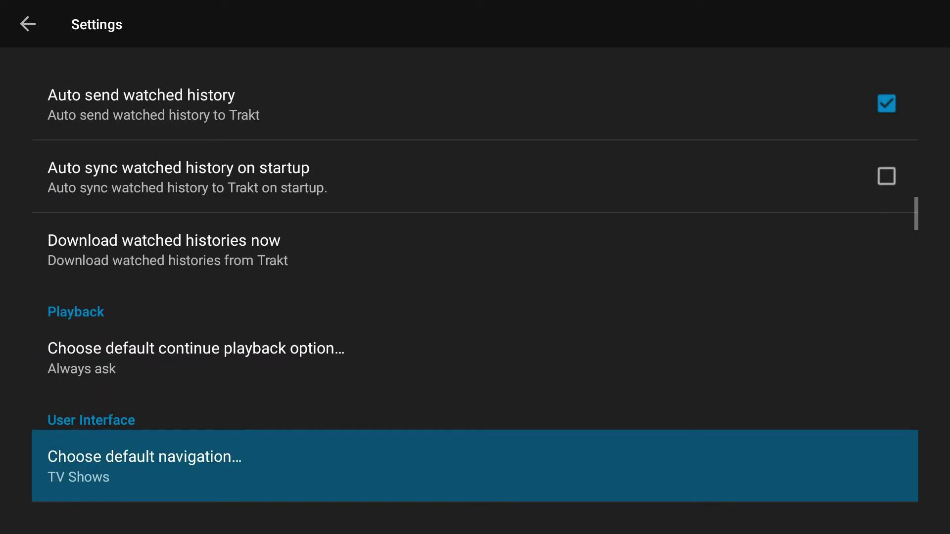
{"action": "key", "text": "Down"}
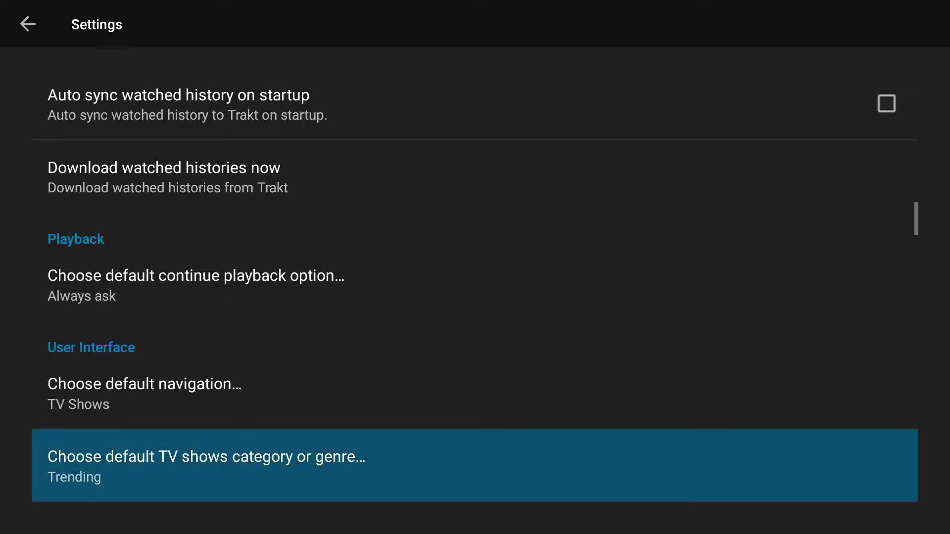
{"action": "key", "text": "Up"}
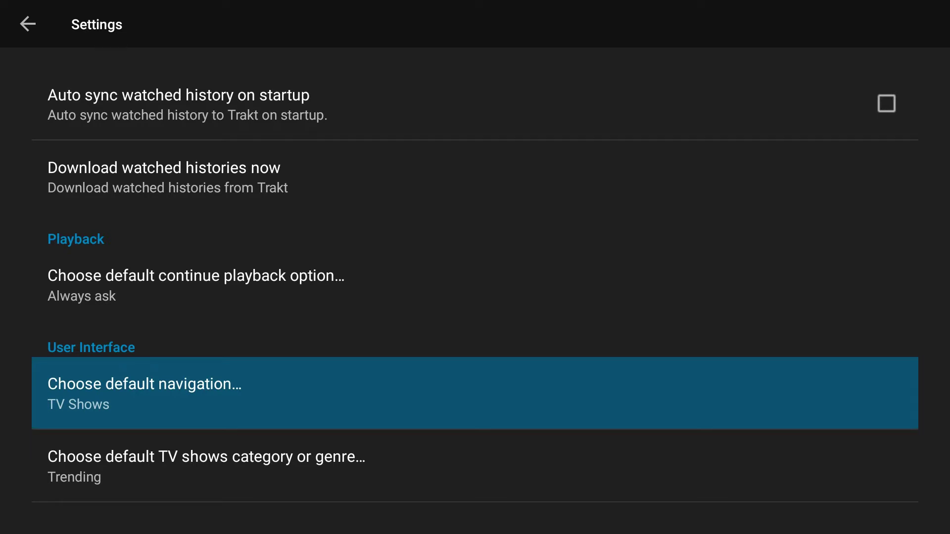
{"action": "key", "text": "Return"}
{"action": "key", "text": "Down"}
{"action": "key", "text": "Return"}
Switch the default navigation back to TV Shows.
{"action": "key", "text": "Down"}
{"action": "key", "text": "Up"}
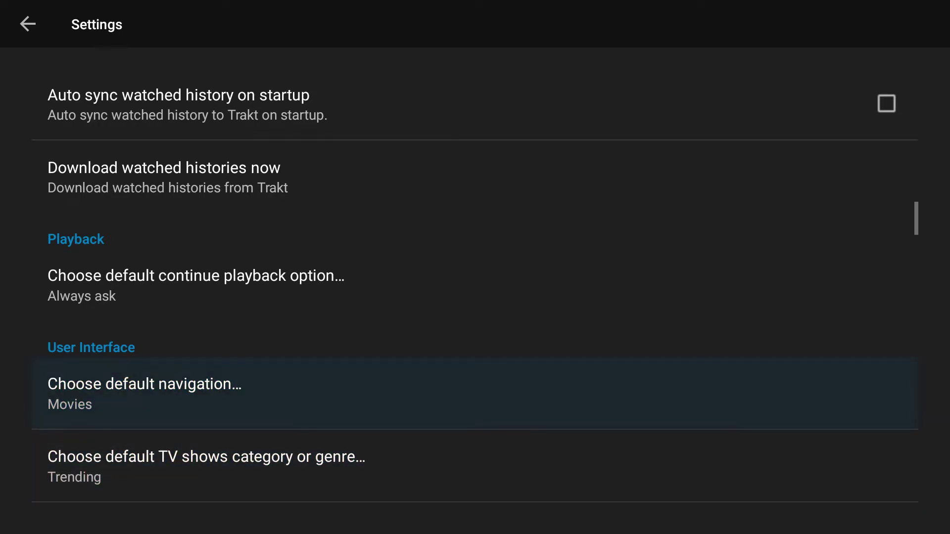
{"action": "key", "text": "Down"}
{"action": "key", "text": "Up"}
{"action": "key", "text": "Return"}
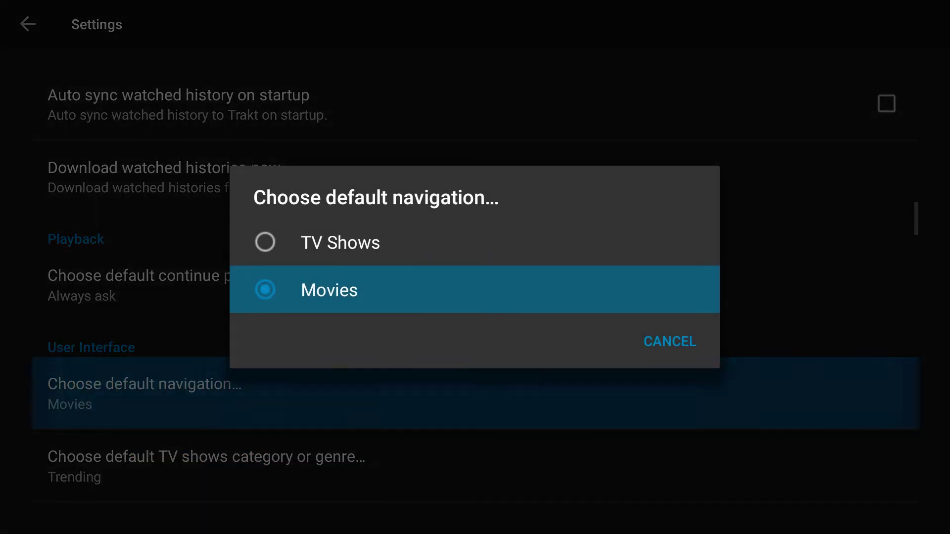
{"action": "key", "text": "Up"}
{"action": "key", "text": "Return"}
Browse the TV shows category choices and keep Trending as the default.
{"action": "key", "text": "Down"}
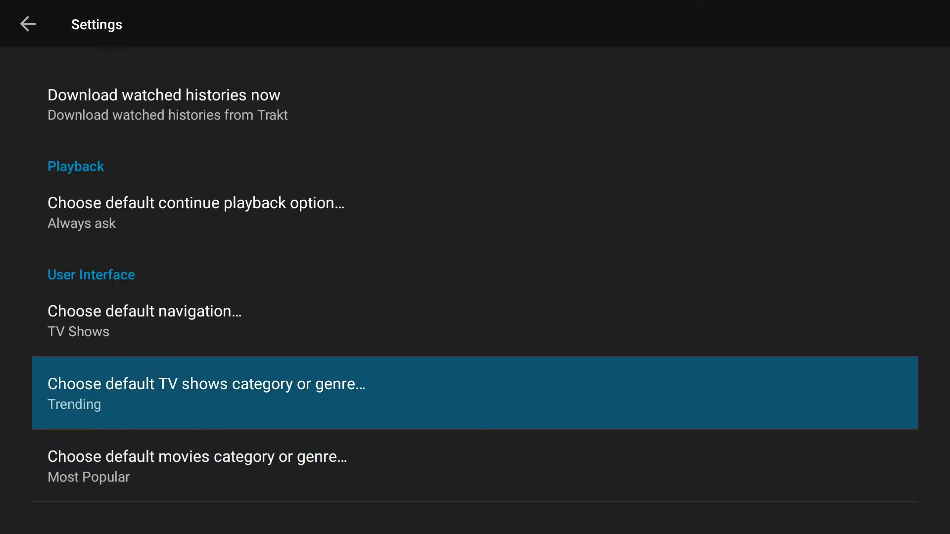
{"action": "key", "text": "Return"}
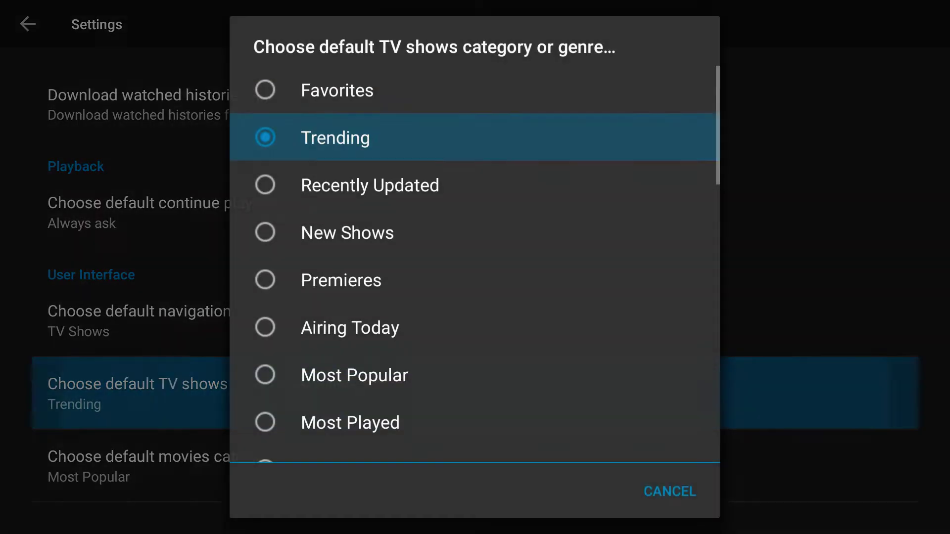
{"action": "key", "text": "Down"}
{"action": "key", "text": "Down"}
{"action": "key", "text": "Down"}
{"action": "key", "text": "Down"}
{"action": "key", "text": "Down"}
{"action": "key", "text": "Down"}
{"action": "key", "text": "Down"}
{"action": "key", "text": "Down"}
{"action": "key", "text": "Down"}
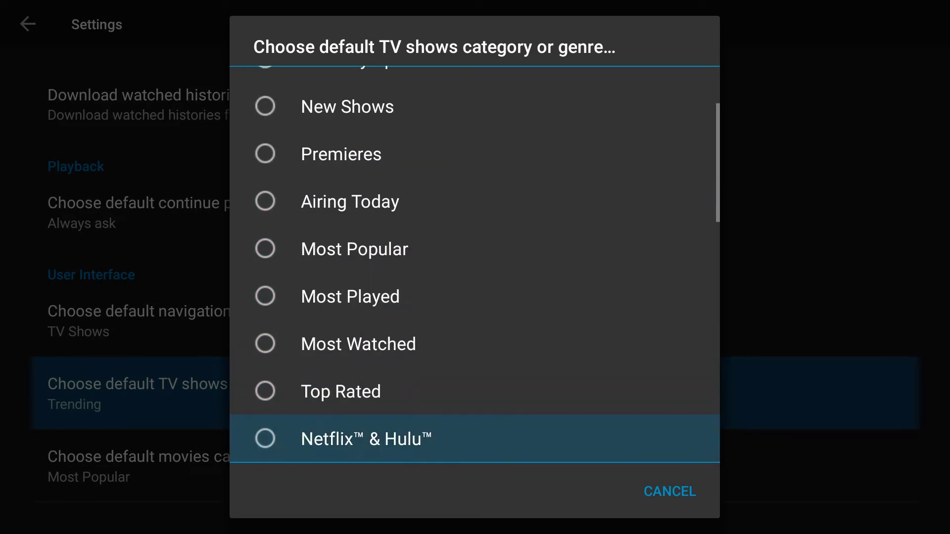
{"action": "key", "text": "Down"}
{"action": "key", "text": "Down"}
{"action": "key", "text": "Down"}
{"action": "key", "text": "Down"}
{"action": "key", "text": "Down"}
{"action": "key", "text": "Down"}
{"action": "key", "text": "Down"}
{"action": "key", "text": "Up"}
{"action": "key", "text": "Up"}
{"action": "key", "text": "Up"}
{"action": "key", "text": "Up"}
{"action": "key", "text": "Up"}
{"action": "key", "text": "Up"}
{"action": "key", "text": "Up"}
{"action": "key", "text": "Up"}
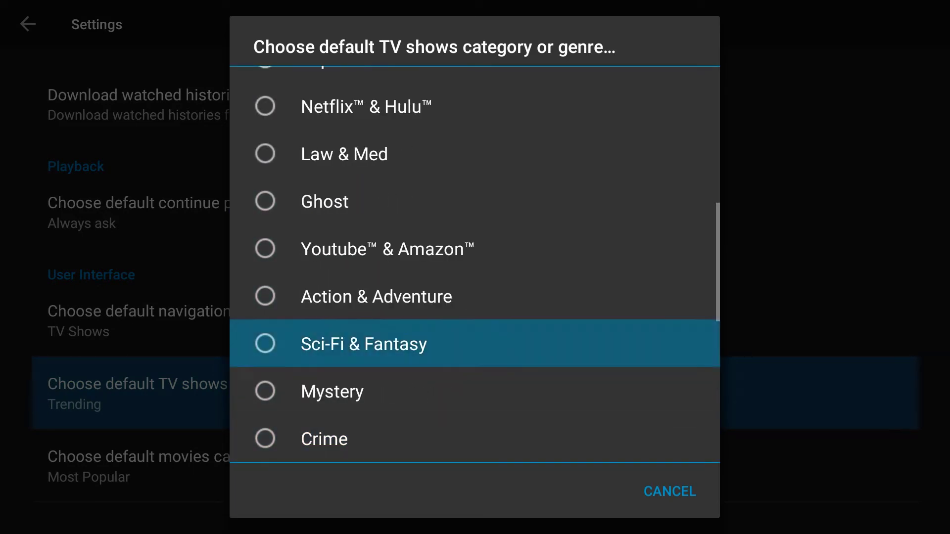
{"action": "key", "text": "Return"}
Try Action and Top Rated as the default movies category, then restore Most Popular.
{"action": "key", "text": "Down"}
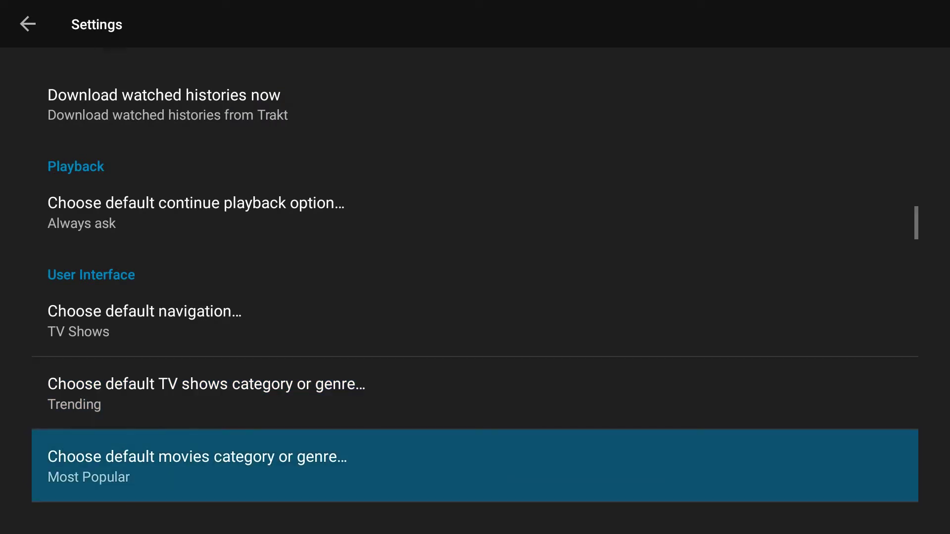
{"action": "key", "text": "Return"}
{"action": "key", "text": "Down"}
{"action": "key", "text": "Down"}
{"action": "key", "text": "Down"}
{"action": "key", "text": "Down"}
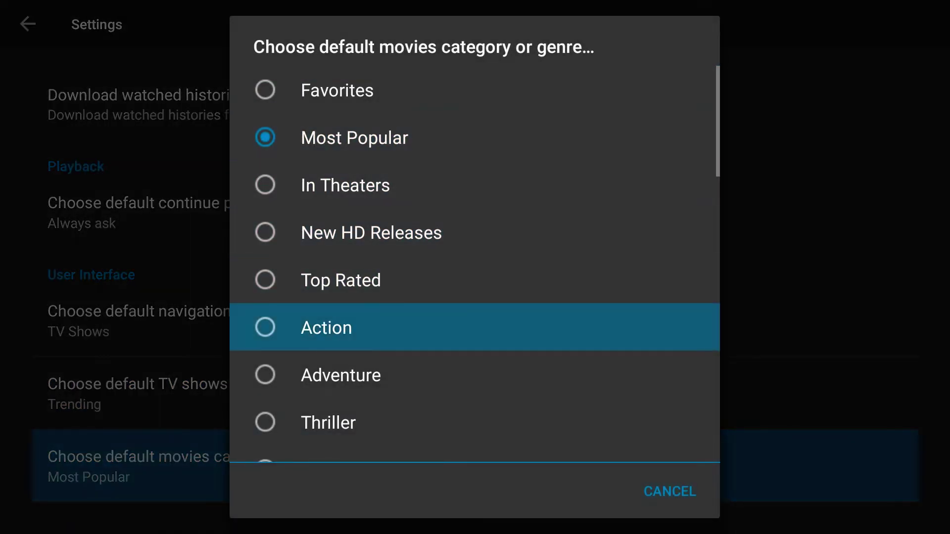
{"action": "key", "text": "Return"}
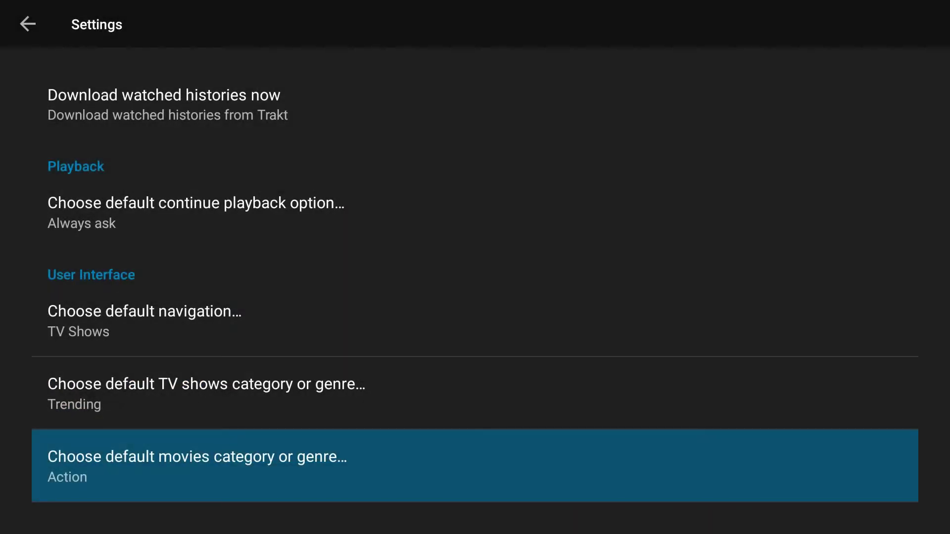
{"action": "key", "text": "Return"}
{"action": "key", "text": "Up"}
{"action": "key", "text": "Up"}
{"action": "key", "text": "Up"}
{"action": "key", "text": "Up"}
{"action": "key", "text": "Up"}
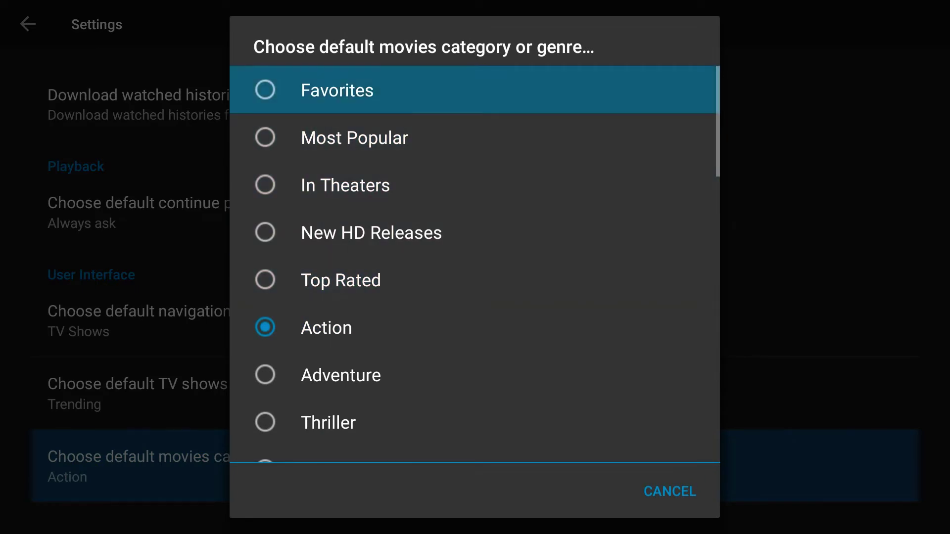
{"action": "key", "text": "Down"}
{"action": "key", "text": "Down"}
{"action": "key", "text": "Down"}
{"action": "key", "text": "Down"}
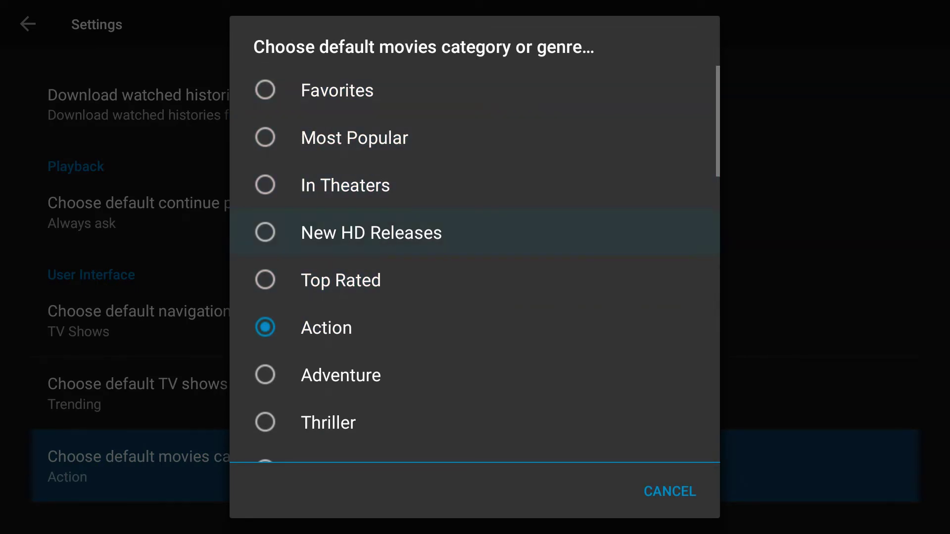
{"action": "key", "text": "Return"}
{"action": "key", "text": "Return"}
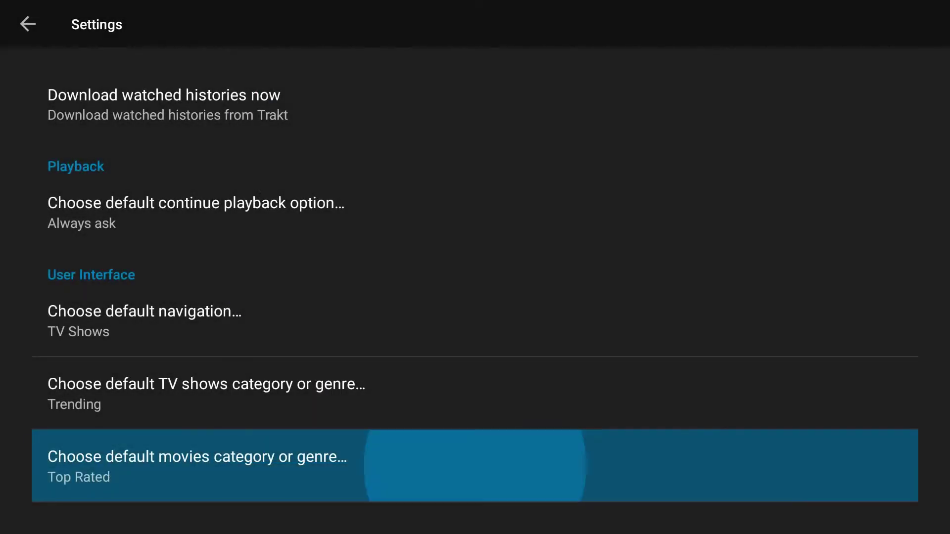
{"action": "key", "text": "Up"}
{"action": "key", "text": "Up"}
{"action": "key", "text": "Up"}
{"action": "key", "text": "Up"}
{"action": "key", "text": "Down"}
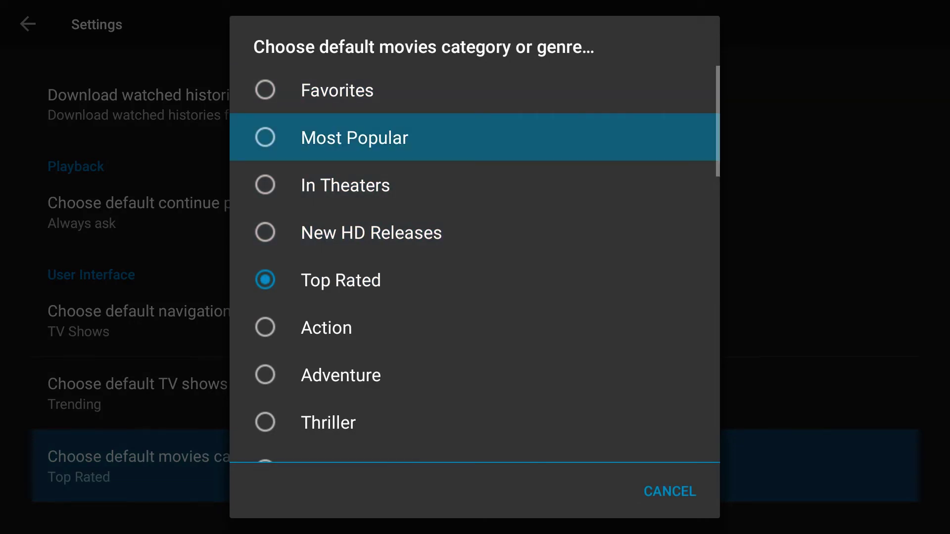
{"action": "key", "text": "Return"}
Look over the poster size and season display settings down to Android TV options, then leave Settings.
{"action": "key", "text": "Down"}
{"action": "key", "text": "Down"}
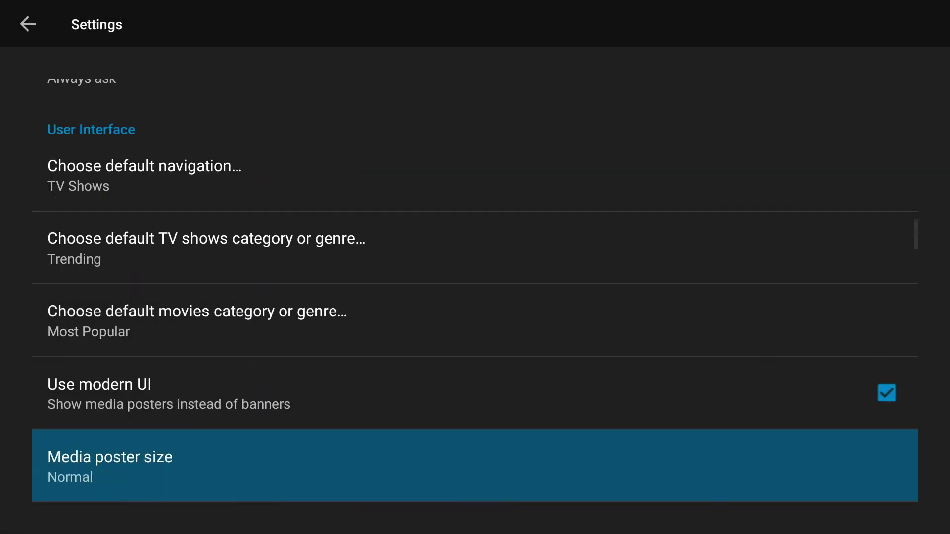
{"action": "key", "text": "Down"}
{"action": "key", "text": "Up"}
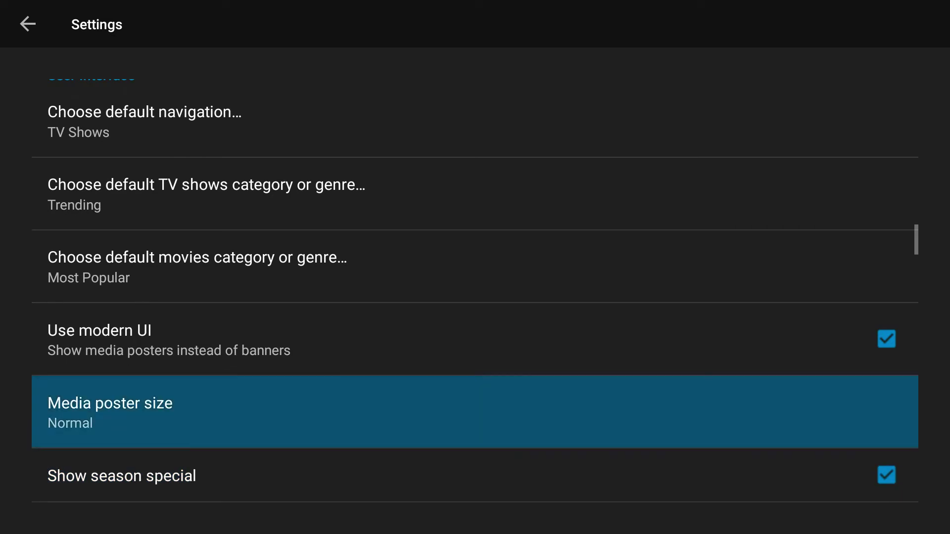
{"action": "key", "text": "Down"}
{"action": "key", "text": "Up"}
{"action": "key", "text": "Up"}
{"action": "key", "text": "Down"}
{"action": "key", "text": "Down"}
{"action": "key", "text": "Down"}
{"action": "key", "text": "Down"}
{"action": "key", "text": "Up"}
{"action": "key", "text": "Up"}
{"action": "key", "text": "Up"}
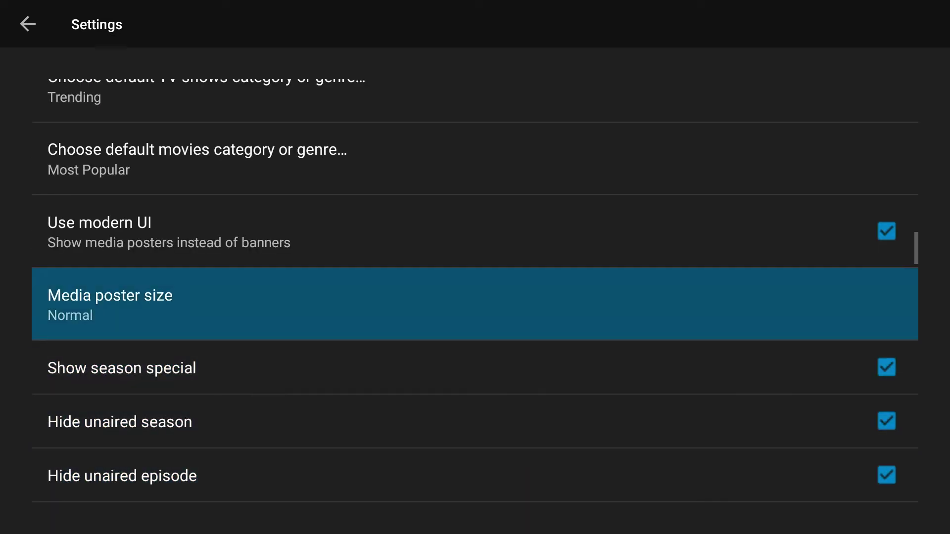
{"action": "key", "text": "Down"}
{"action": "key", "text": "Down"}
{"action": "key", "text": "Down"}
{"action": "key", "text": "Down"}
{"action": "key", "text": "Down"}
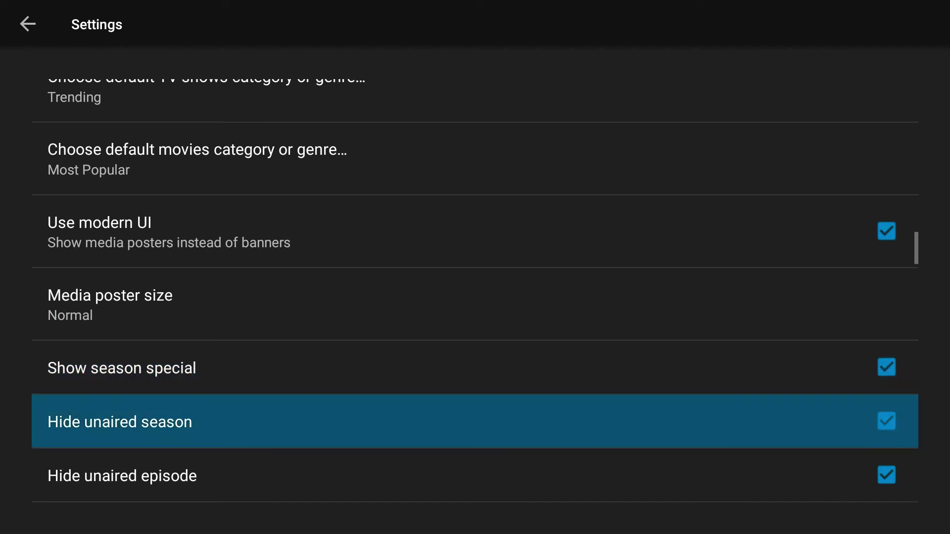
{"action": "key", "text": "Down"}
{"action": "key", "text": "Down"}
{"action": "key", "text": "Down"}
{"action": "key", "text": "Down"}
{"action": "key", "text": "Down"}
{"action": "key", "text": "Down"}
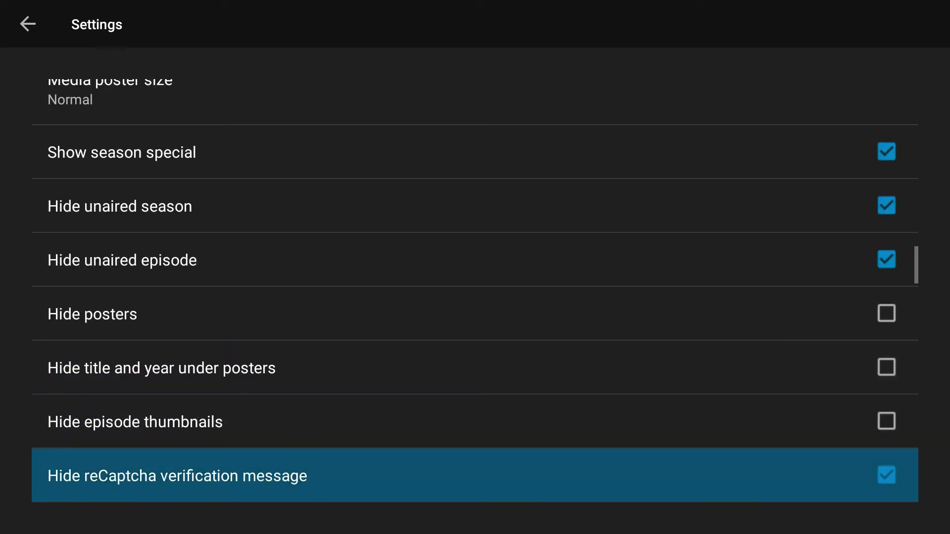
{"action": "key", "text": "Down"}
{"action": "key", "text": "Down"}
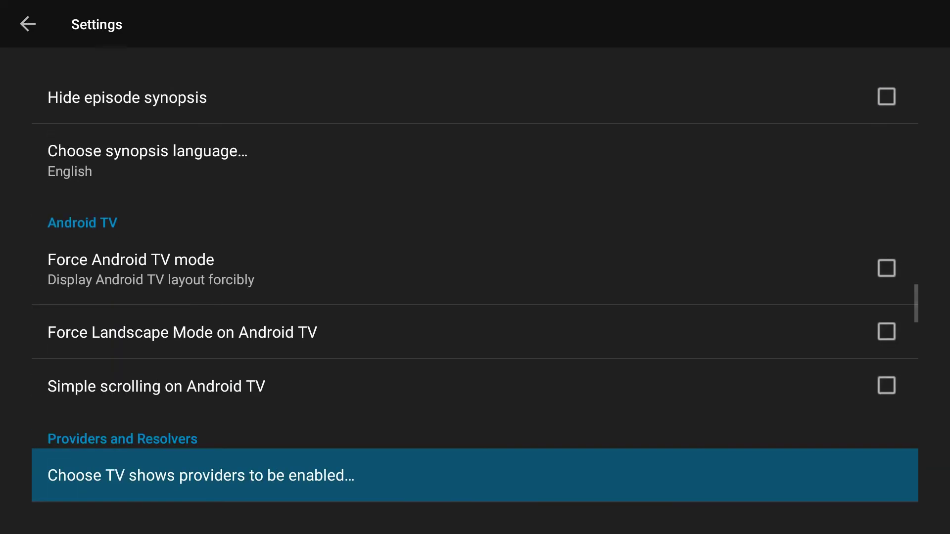
{"action": "key", "text": "Escape"}
{"action": "key", "text": "Down"}
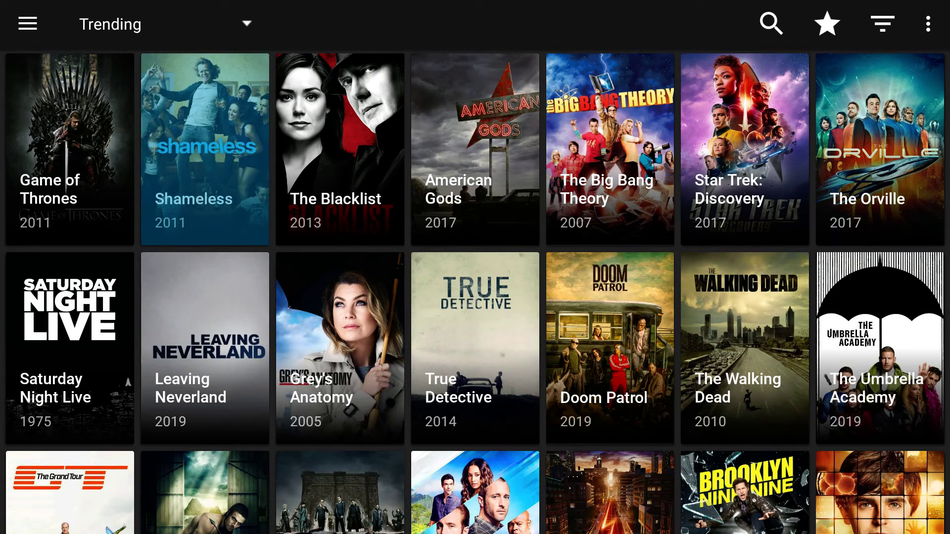
Select Game of Thrones from the Trending grid and open its Season 3 episodes.
{"action": "key", "text": "Left"}
{"action": "key", "text": "Escape"}
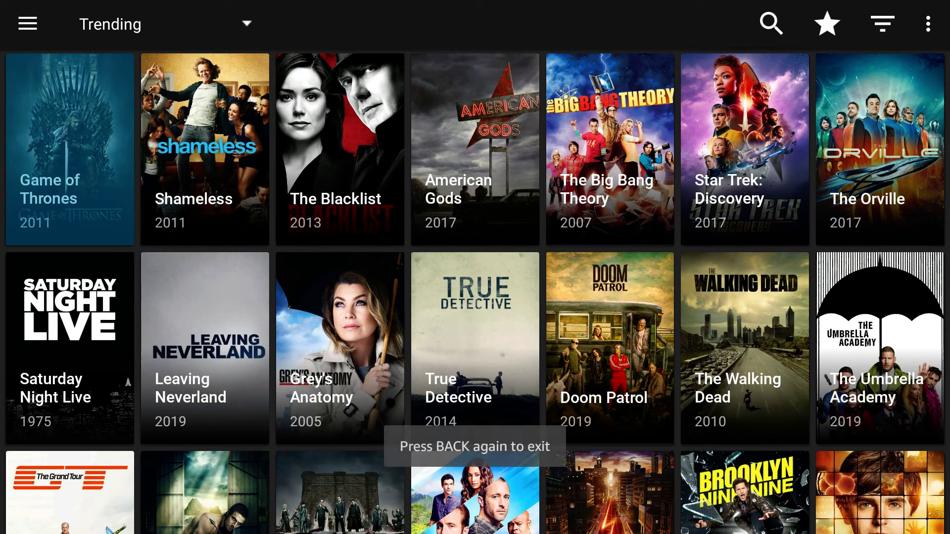
{"action": "key", "text": "Escape"}
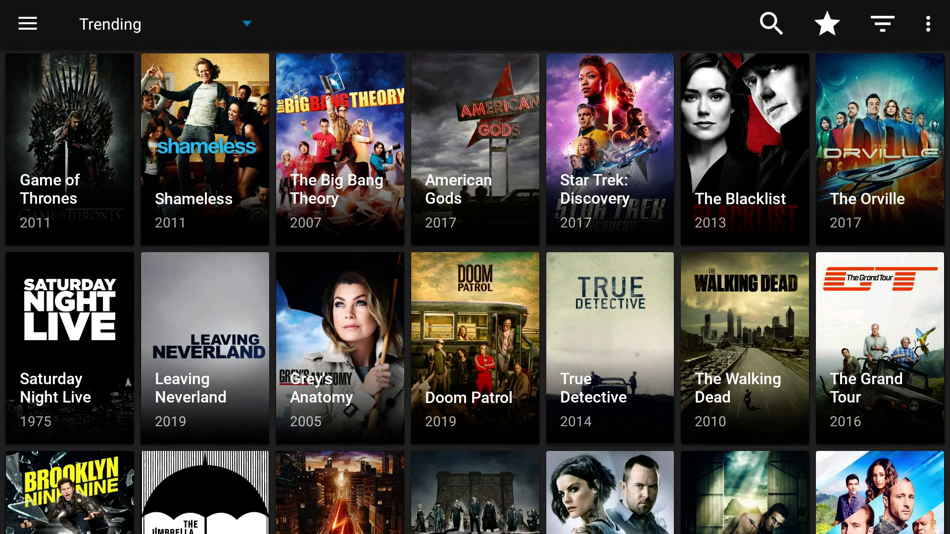
{"action": "key", "text": "Down"}
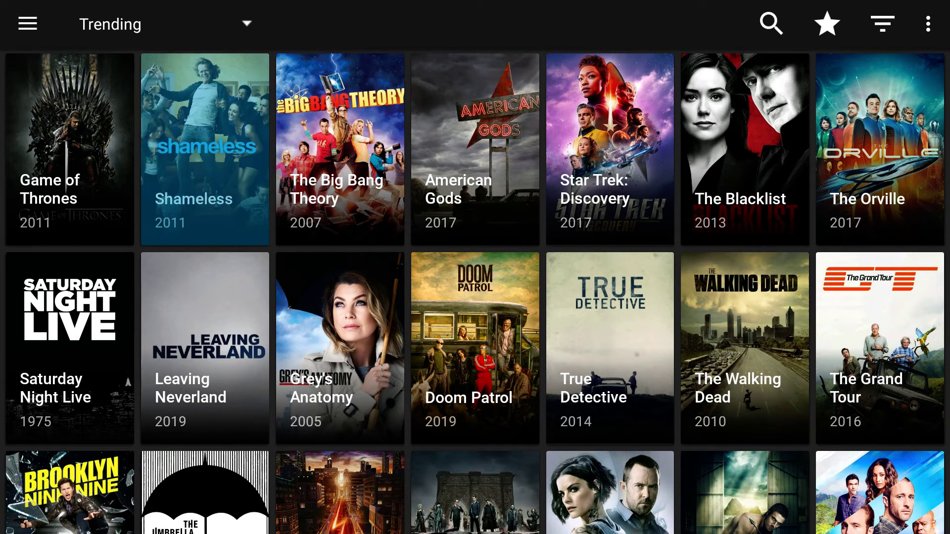
{"action": "key", "text": "Down"}
{"action": "key", "text": "Up"}
{"action": "key", "text": "Left"}
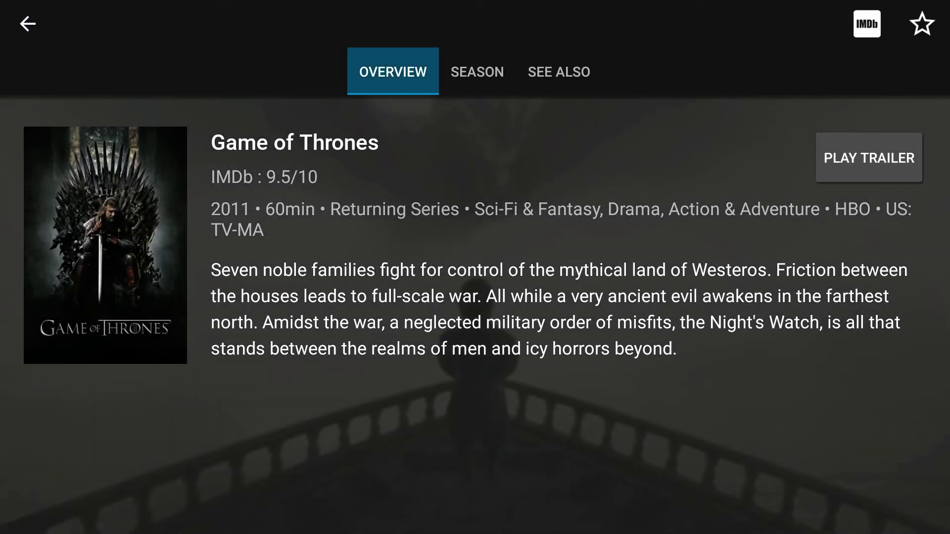
{"action": "key", "text": "Right"}
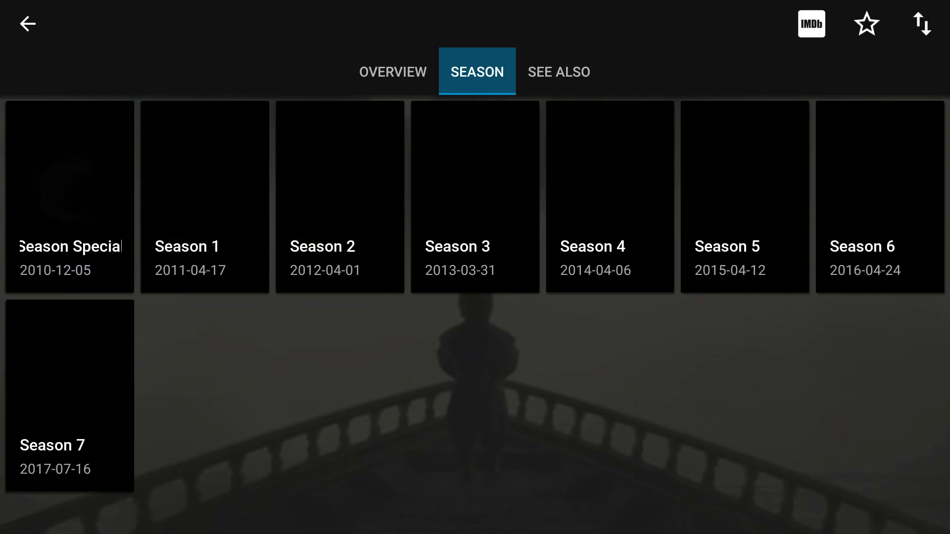
{"action": "key", "text": "Down"}
{"action": "key", "text": "Return"}
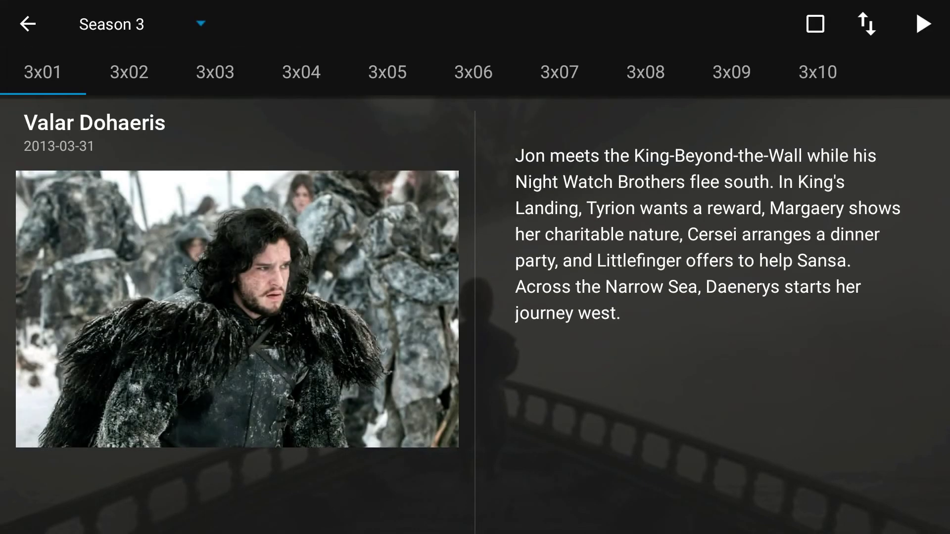
{"action": "key", "text": "Right"}
{"action": "key", "text": "Right"}
{"action": "key", "text": "Right"}
{"action": "key", "text": "Right"}
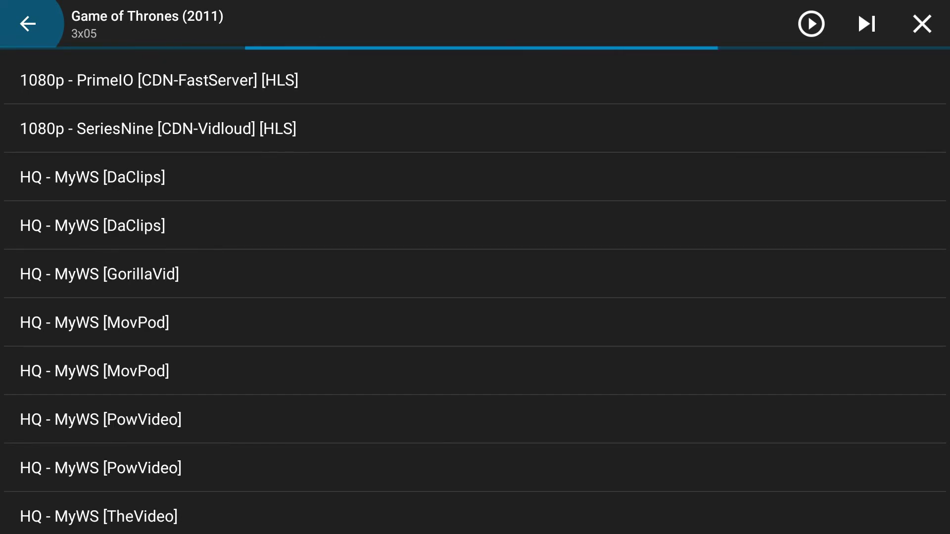
Pick the 1080p SeriesNine [CDN-Vidloud] [HLS] stream for episode 3x05 and start it.
{"action": "left_click", "coordinate": [158, 128]}
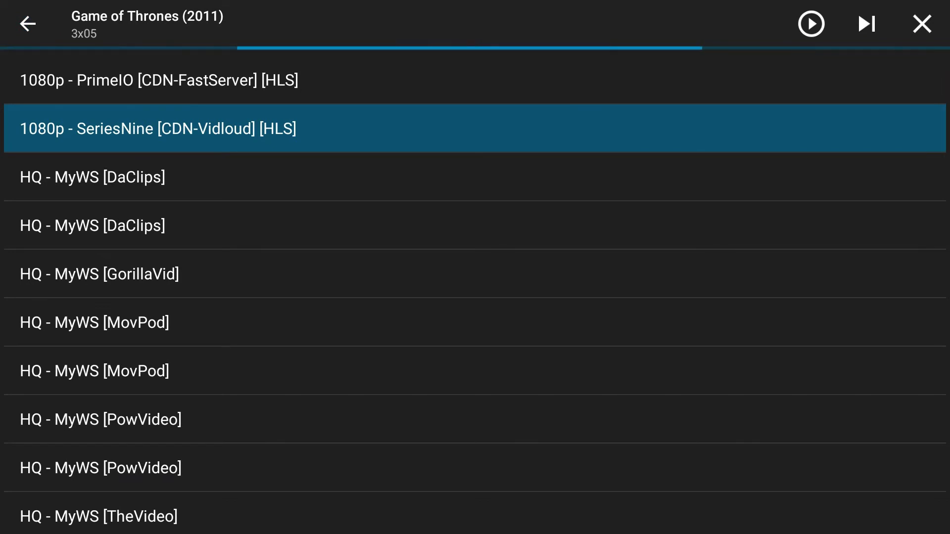
{"action": "left_click", "coordinate": [158, 80]}
{"action": "left_click", "coordinate": [158, 128]}
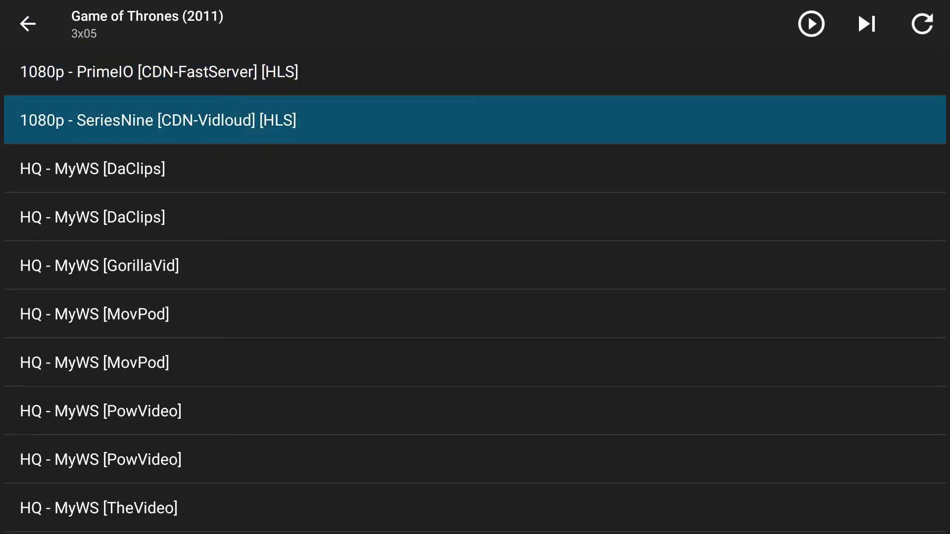
{"action": "key", "text": "Return"}
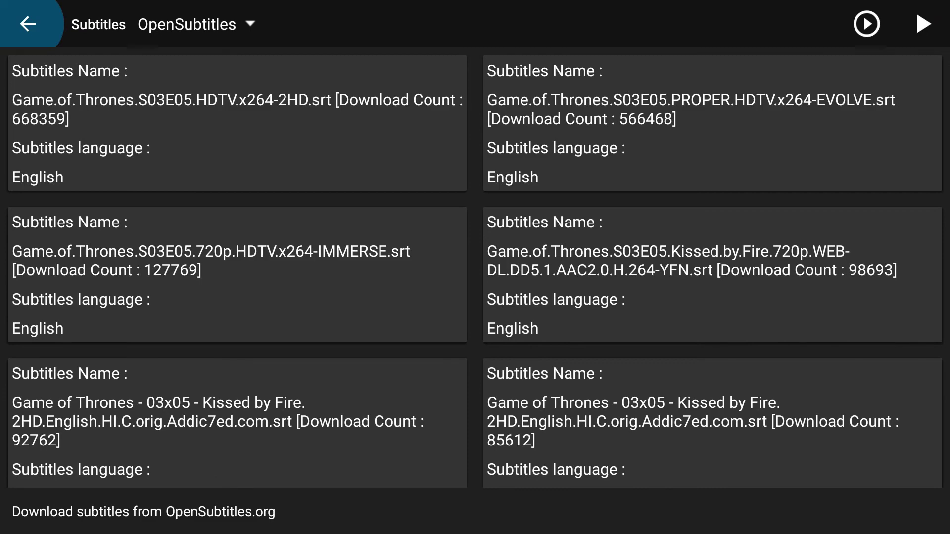
Play 3x05 with the Game.of.Thrones.S03E05.HDTV.x264-2HD.srt subtitles, then back out of the video.
{"action": "key", "text": "Down"}
{"action": "key", "text": "Return"}
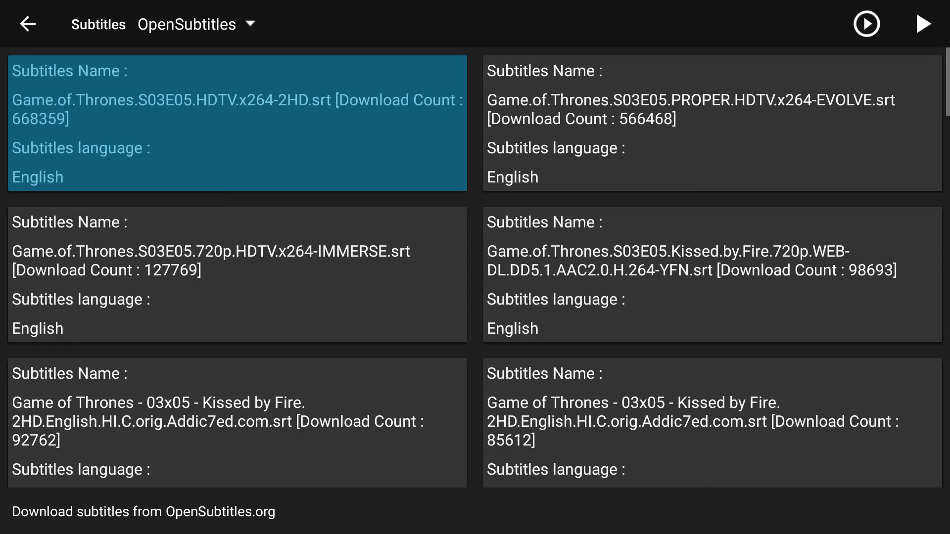
{"action": "key", "text": "Escape"}
{"action": "key", "text": "Escape"}
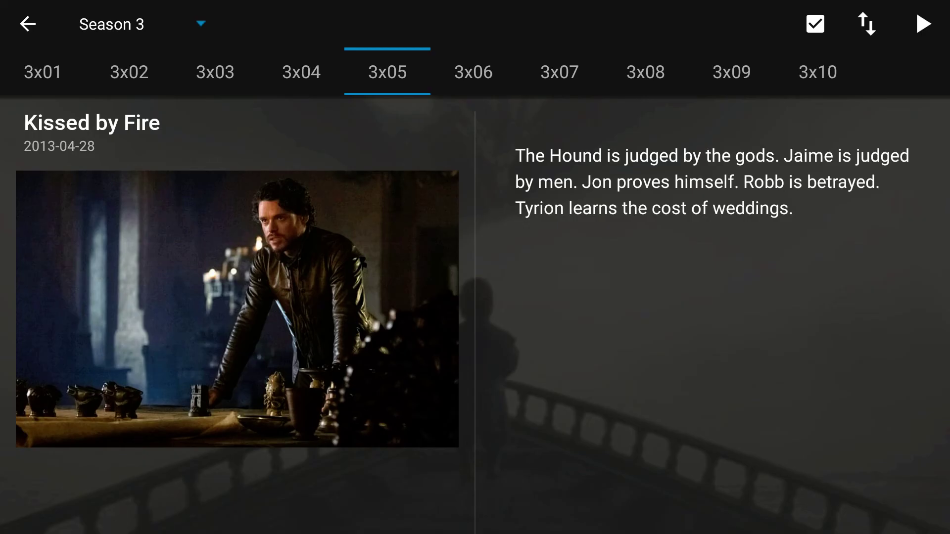
Back out through the season and Trending grids to exit Titanium TV to the Fire TV home.
{"action": "key", "text": "Down"}
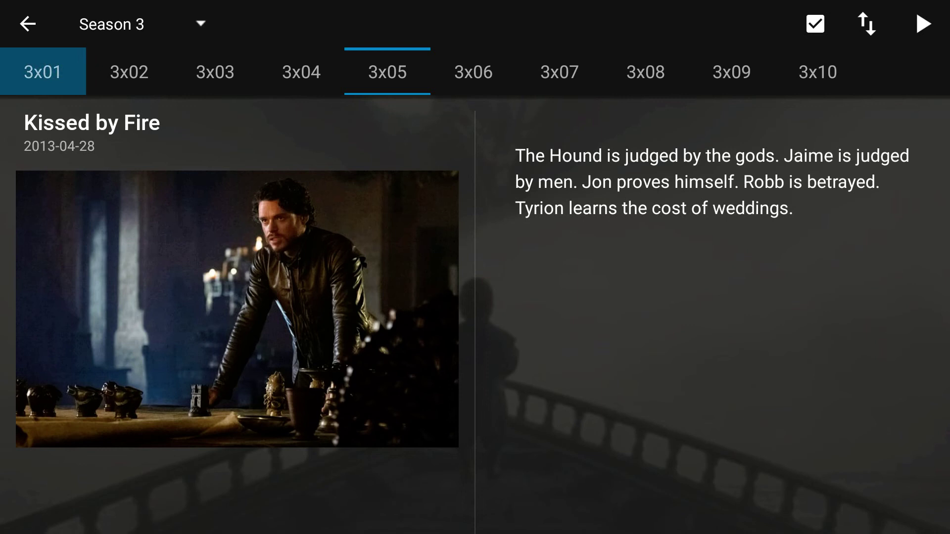
{"action": "key", "text": "Escape"}
{"action": "key", "text": "Left"}
{"action": "key", "text": "Left"}
{"action": "key", "text": "Left"}
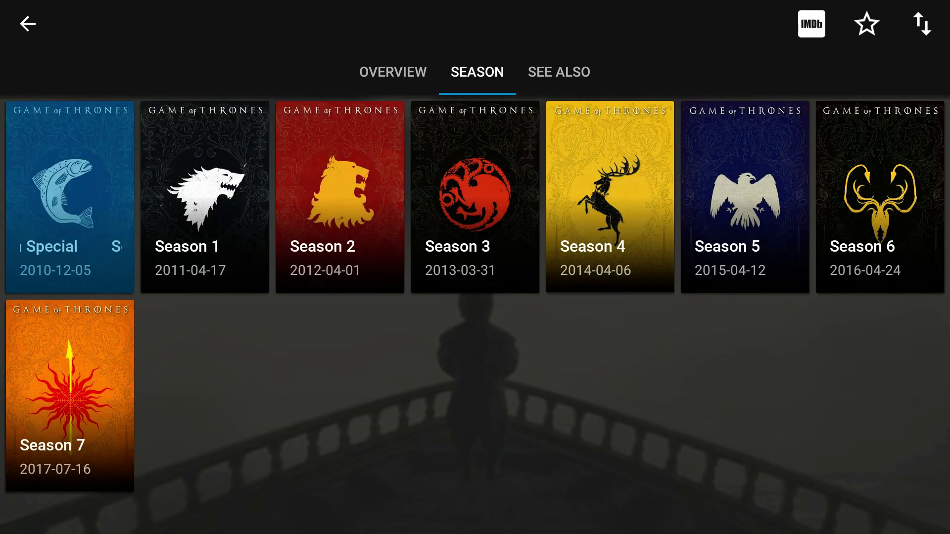
{"action": "key", "text": "Escape"}
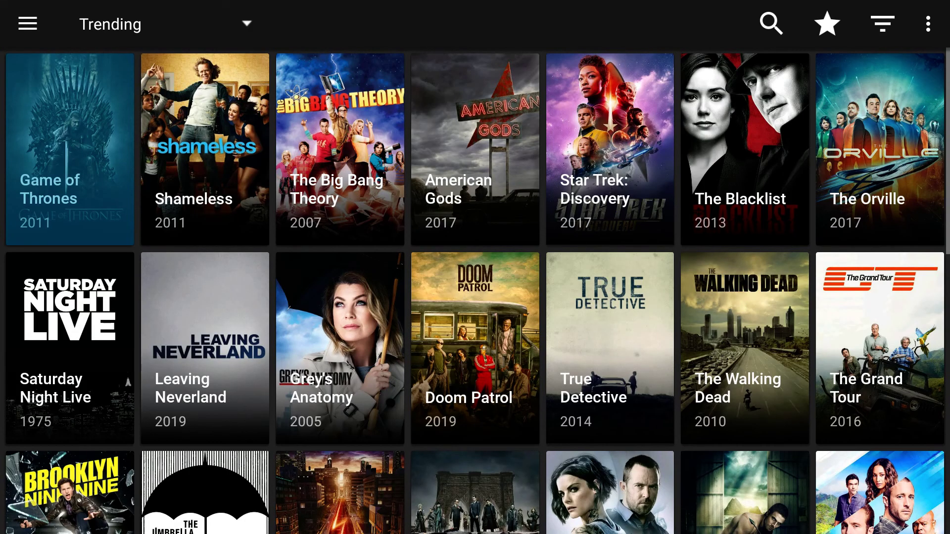
{"action": "key", "text": "Right"}
{"action": "key", "text": "Escape"}
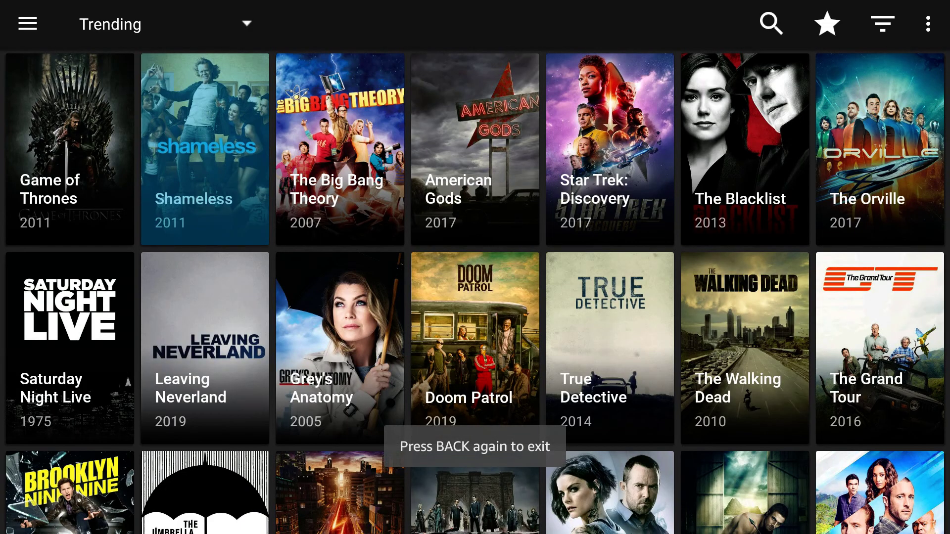
{"action": "key", "text": "Escape"}
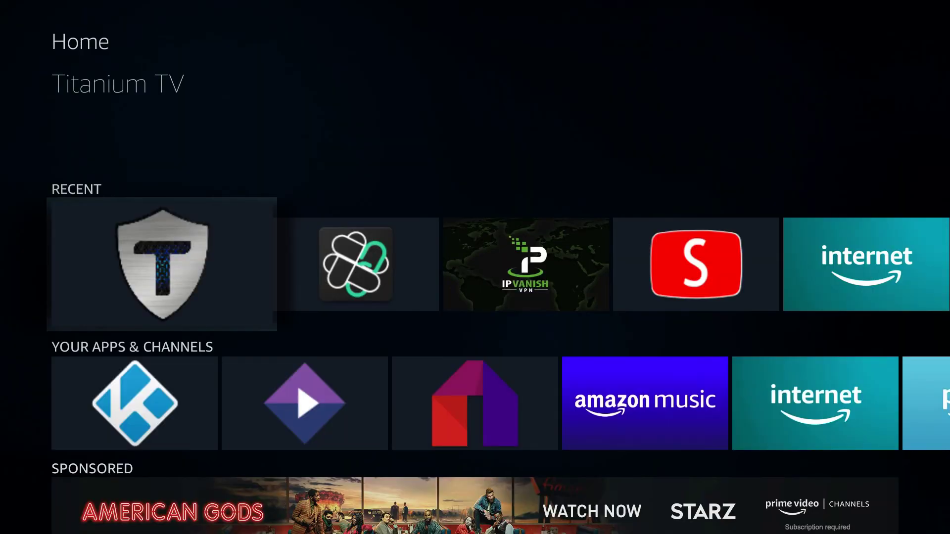
{"action": "key", "text": "Right"}
{"action": "key", "text": "Right"}
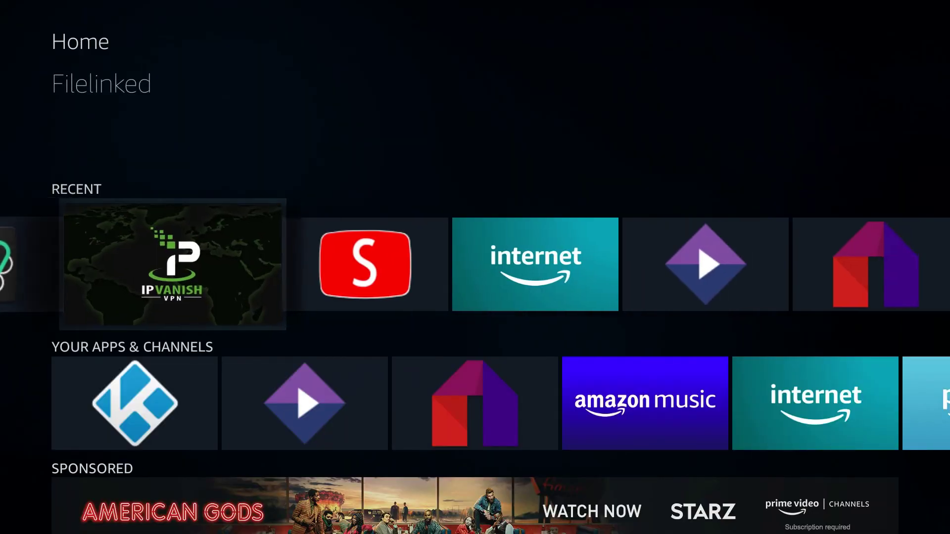
{"action": "key", "text": "Left"}
{"action": "key", "text": "Left"}
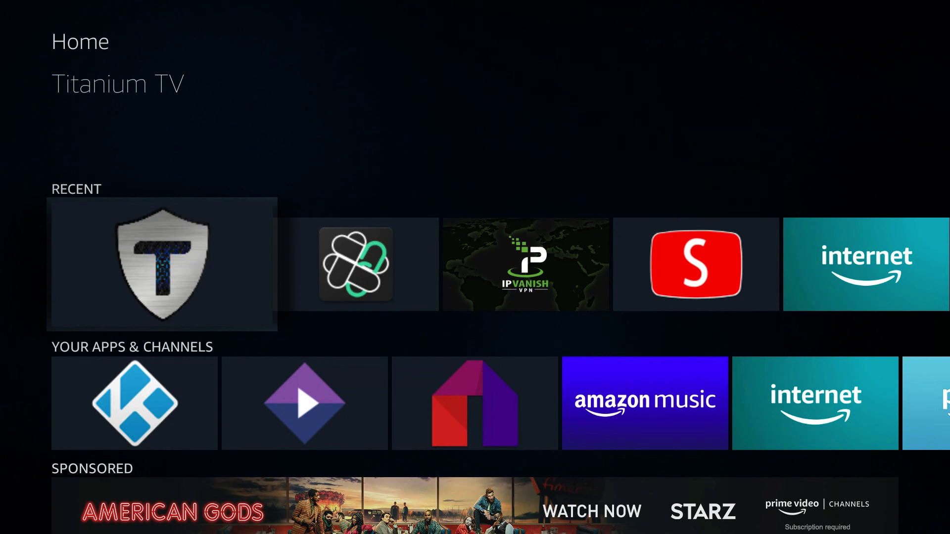
{"action": "key", "text": "Right"}
{"action": "key", "text": "Right"}
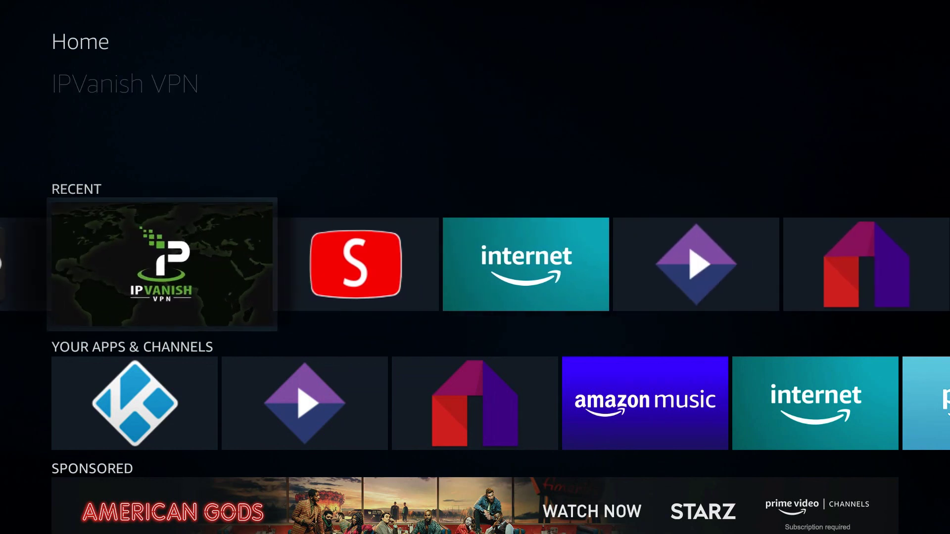
{"action": "key", "text": "Left"}
{"action": "key", "text": "Right"}
{"action": "key", "text": "Left"}
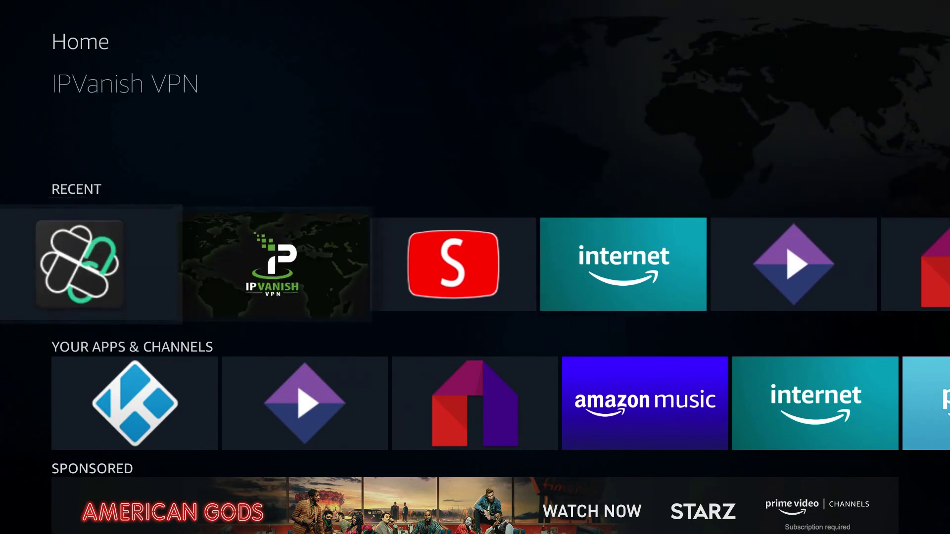
{"action": "key", "text": "Left"}
{"action": "key", "text": "Right"}
{"action": "key", "text": "Right"}
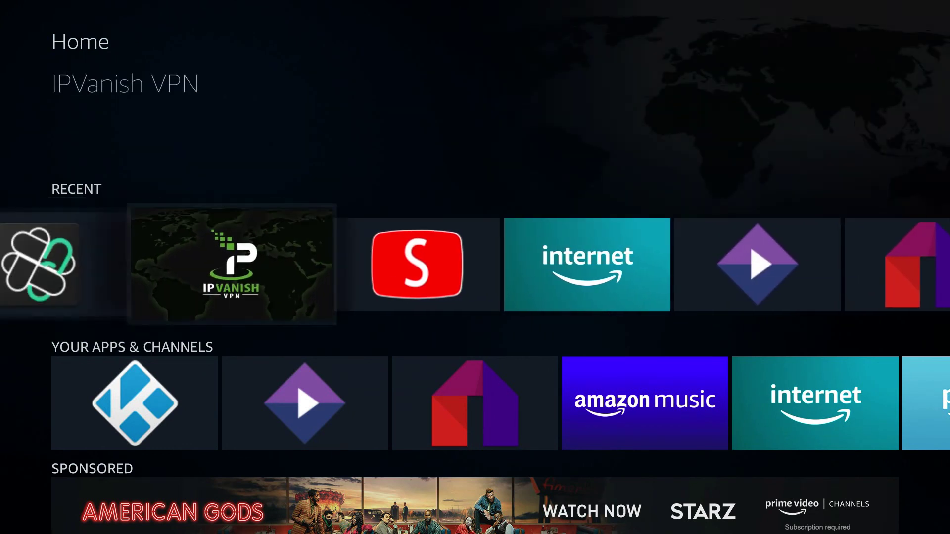
{"action": "key", "text": "Left"}
{"action": "key", "text": "Left"}
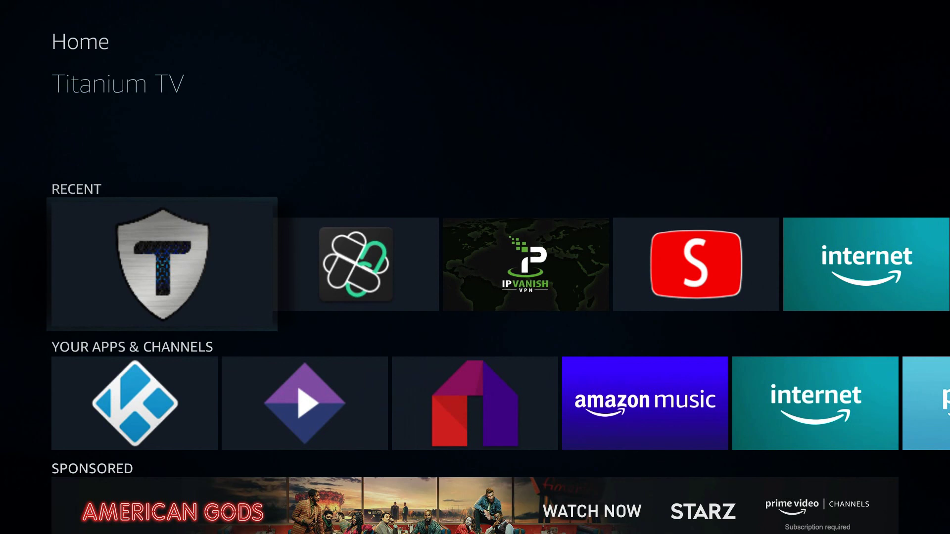
{"action": "key", "text": "Right"}
{"action": "key", "text": "Right"}
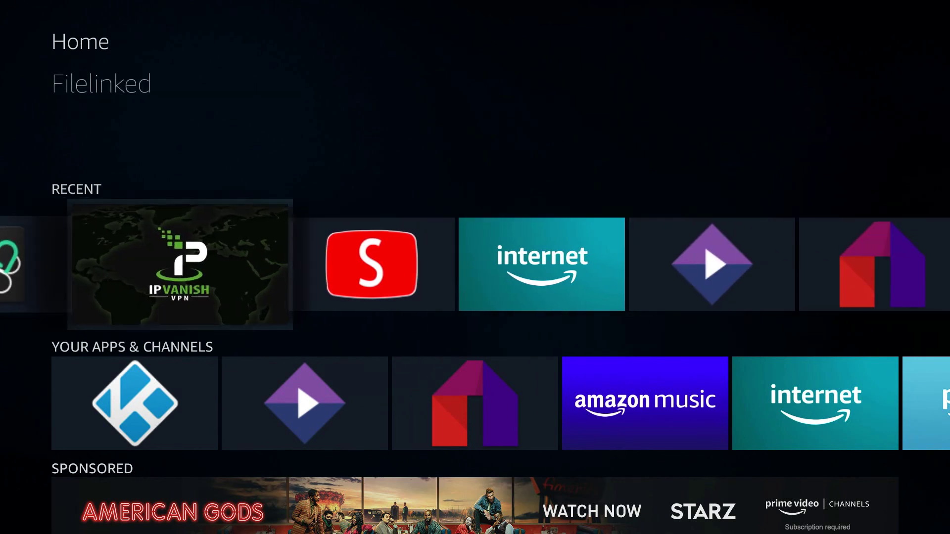
{"action": "key", "text": "Right"}
{"action": "key", "text": "Right"}
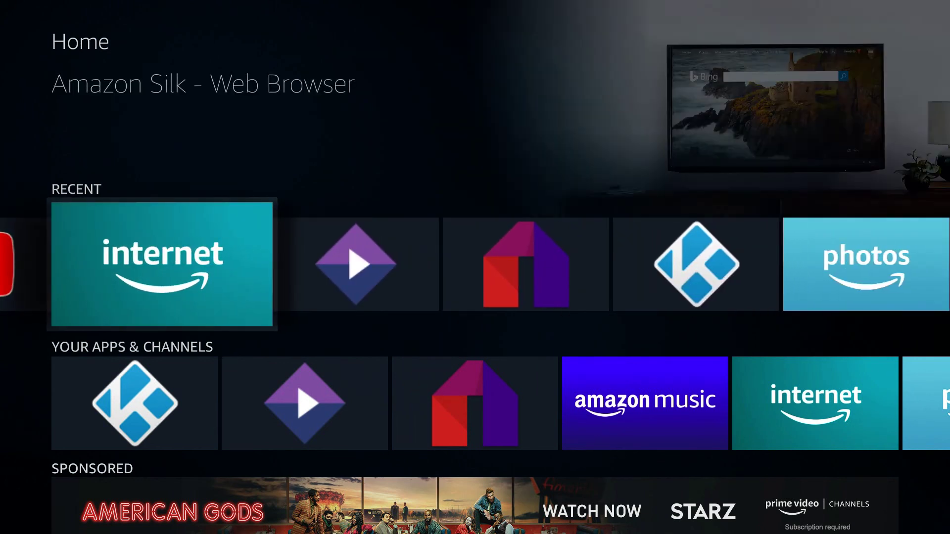
{"action": "key", "text": "Left"}
{"action": "key", "text": "Left"}
{"action": "key", "text": "Left"}
{"action": "key", "text": "Left"}
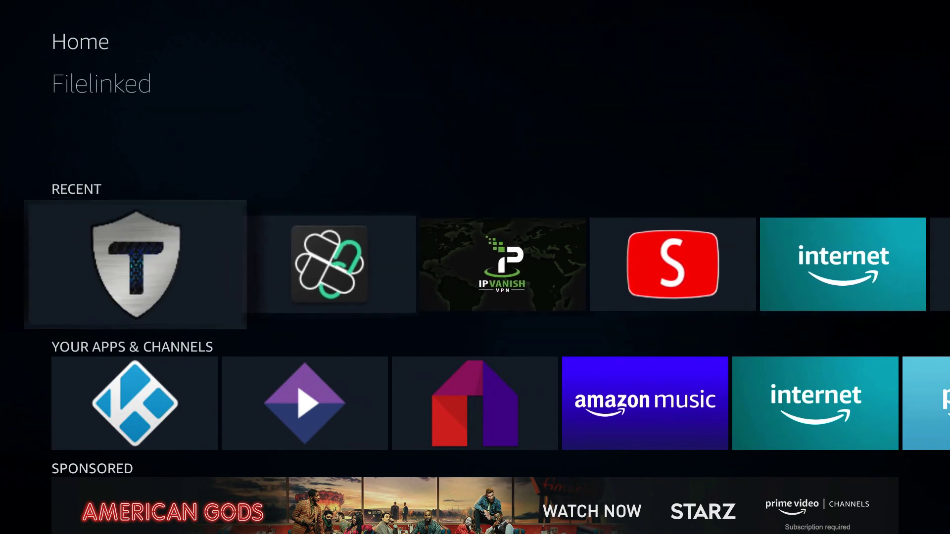
{"action": "key", "text": "Right"}
{"action": "key", "text": "Right"}
{"action": "key", "text": "Right"}
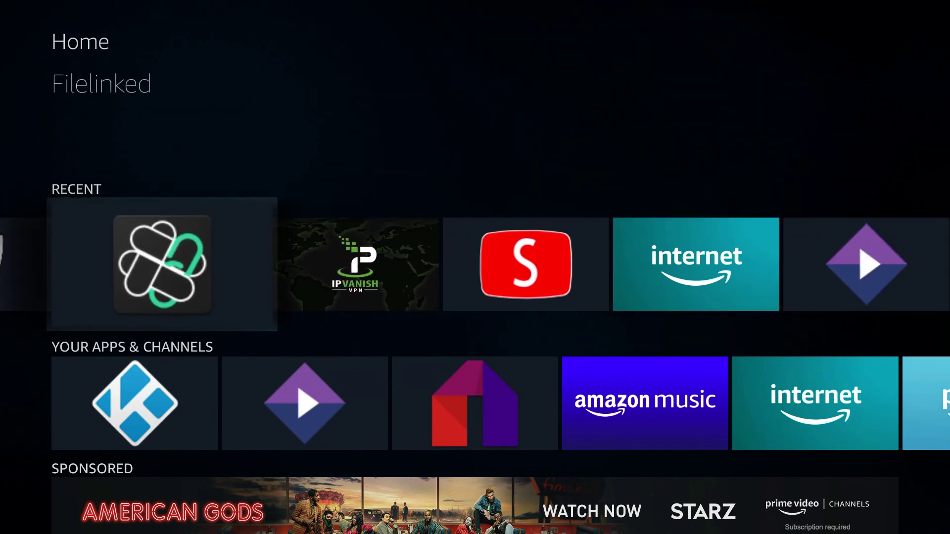